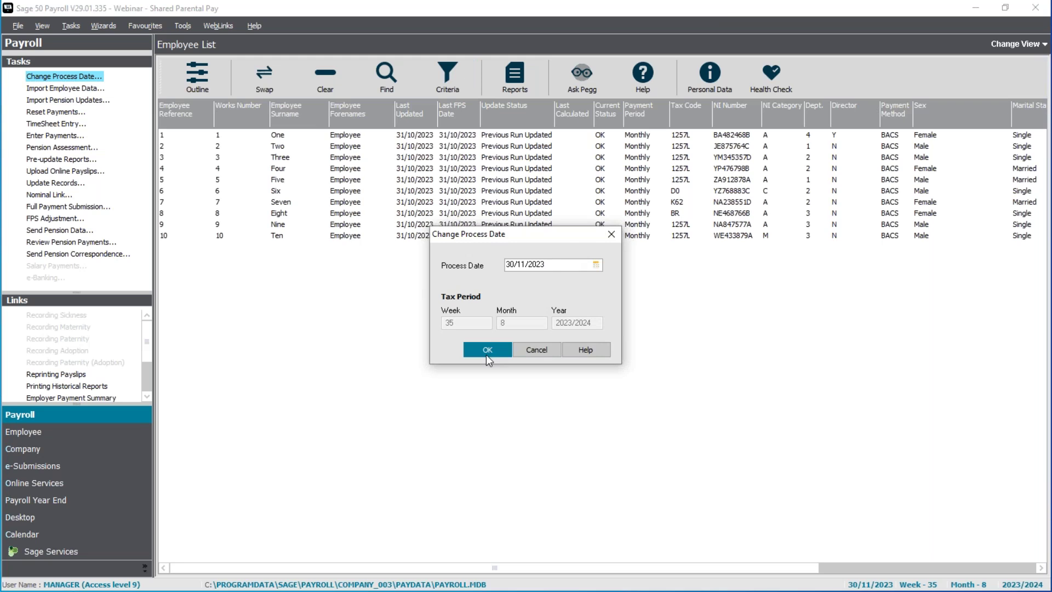
Open the Shared Parental Pay settings from the statutory paternity pay details in employee 2's absence record.
left_click(273, 146)
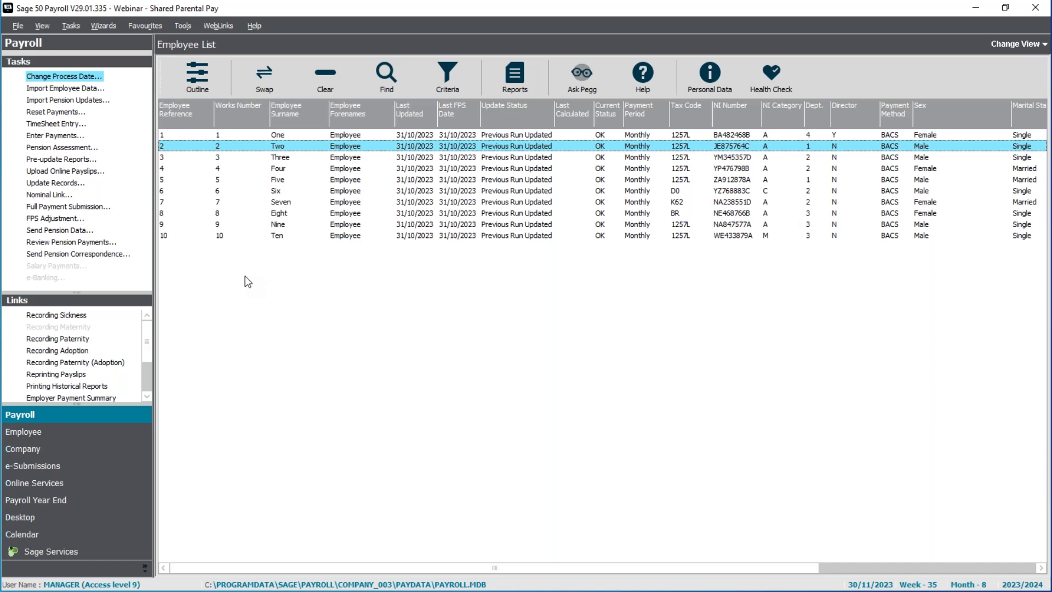
right_click(399, 149)
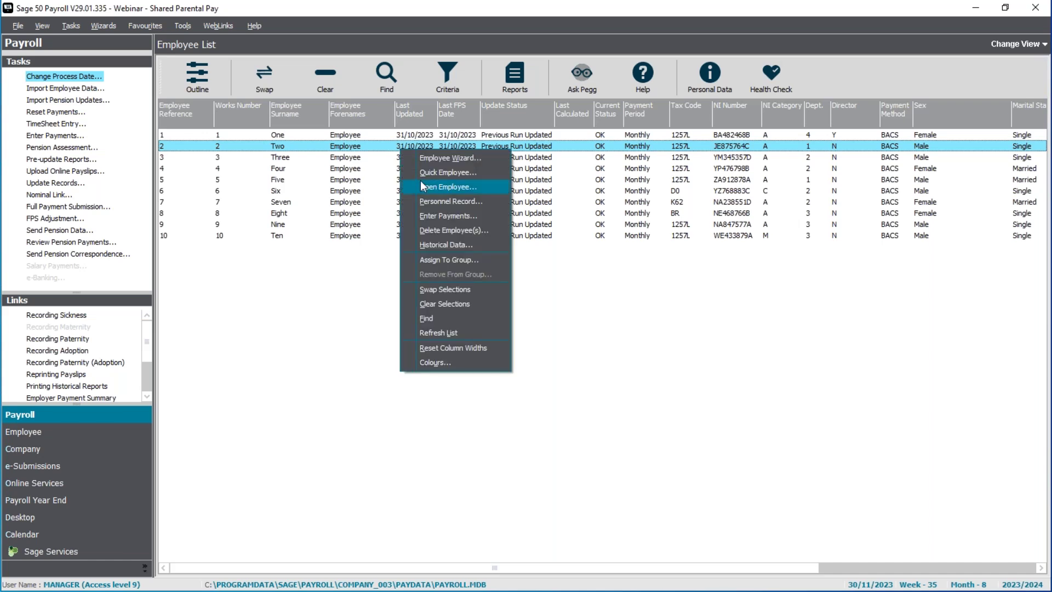
left_click(425, 187)
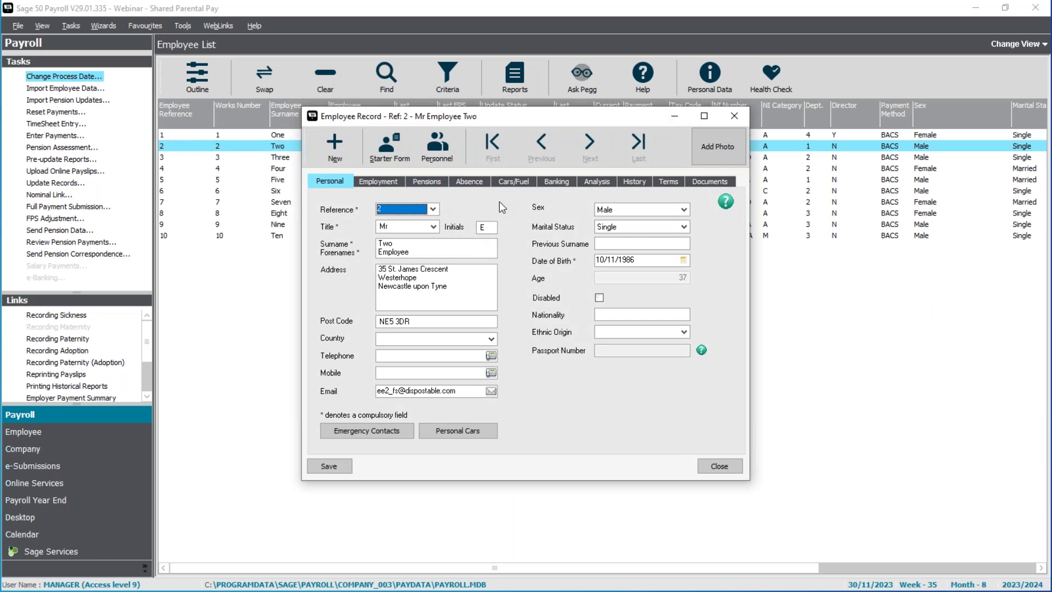
left_click(468, 184)
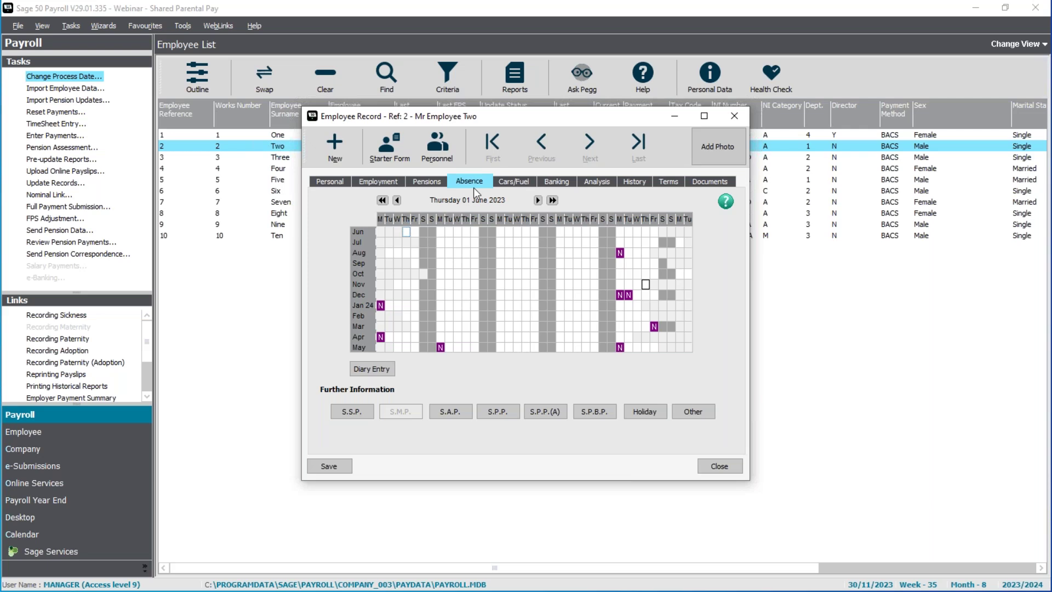
left_click(499, 416)
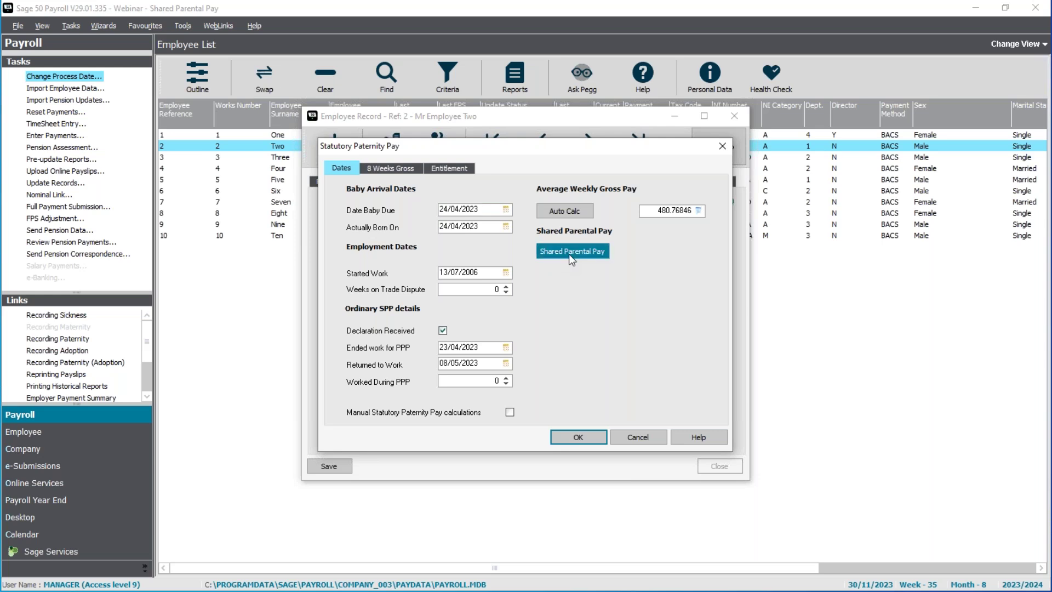
left_click(568, 255)
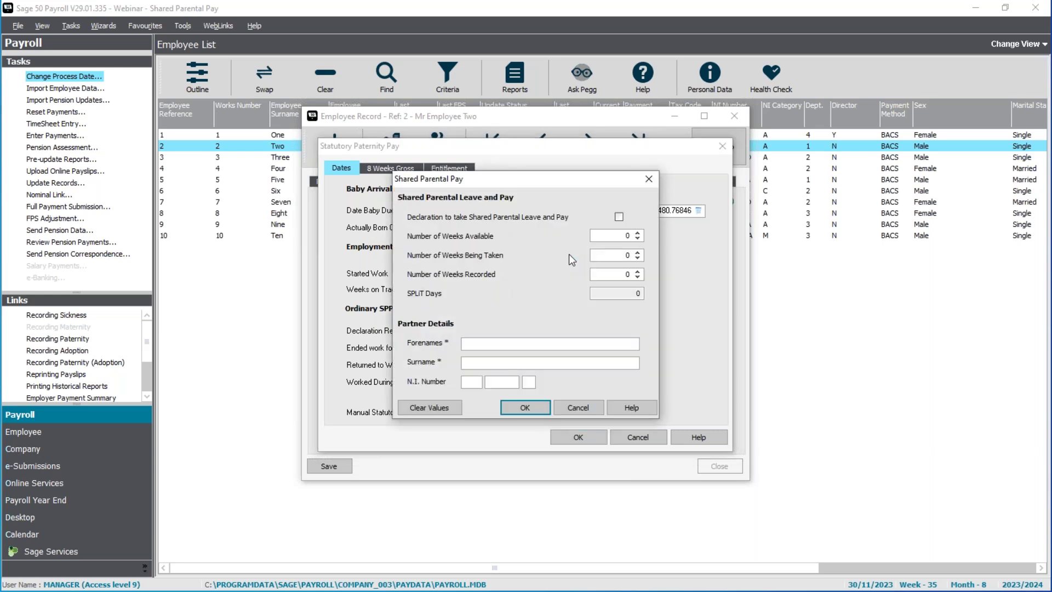
Mark the shared parental leave declaration as received and set both weeks available and weeks being taken to 6.
left_click(619, 217)
left_click(637, 234)
left_click(637, 234)
left_click(637, 253)
left_click(622, 239)
left_click(611, 258)
left_click(607, 273)
Enter the partner's forename, surname and National Insurance number, and confirm the shared parental and paternity pay details.
left_click(488, 348)
type("Jane")
key("Tab")
type("BloggsAB123456C")
left_click(525, 408)
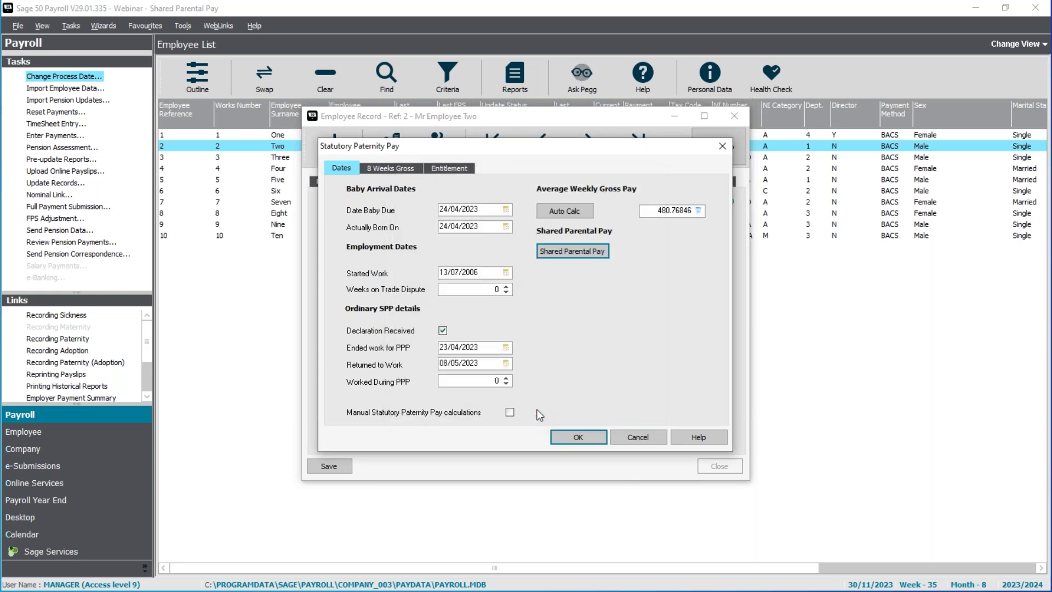
left_click(578, 436)
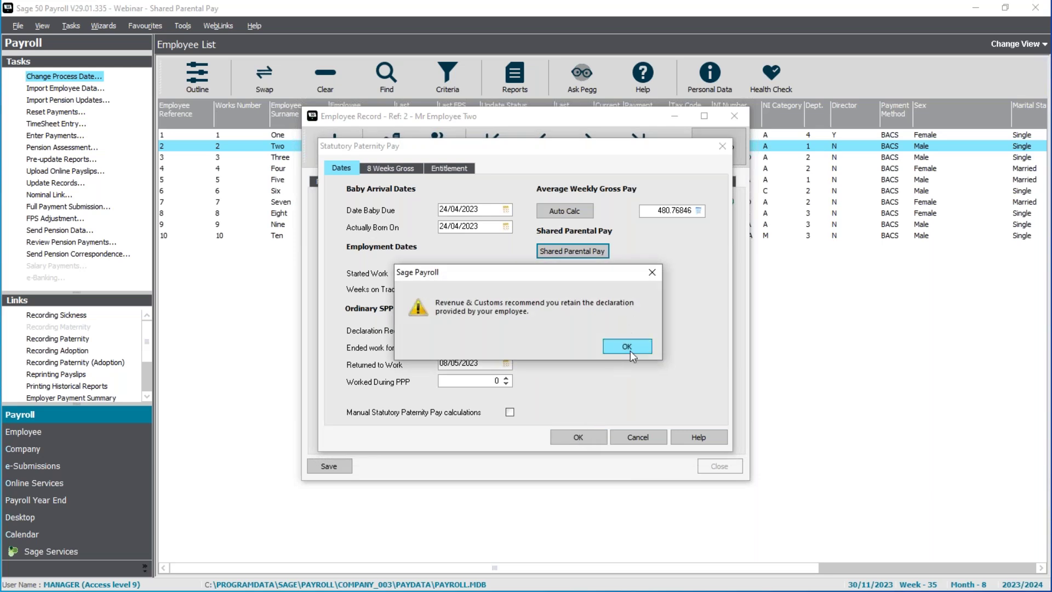
left_click(628, 347)
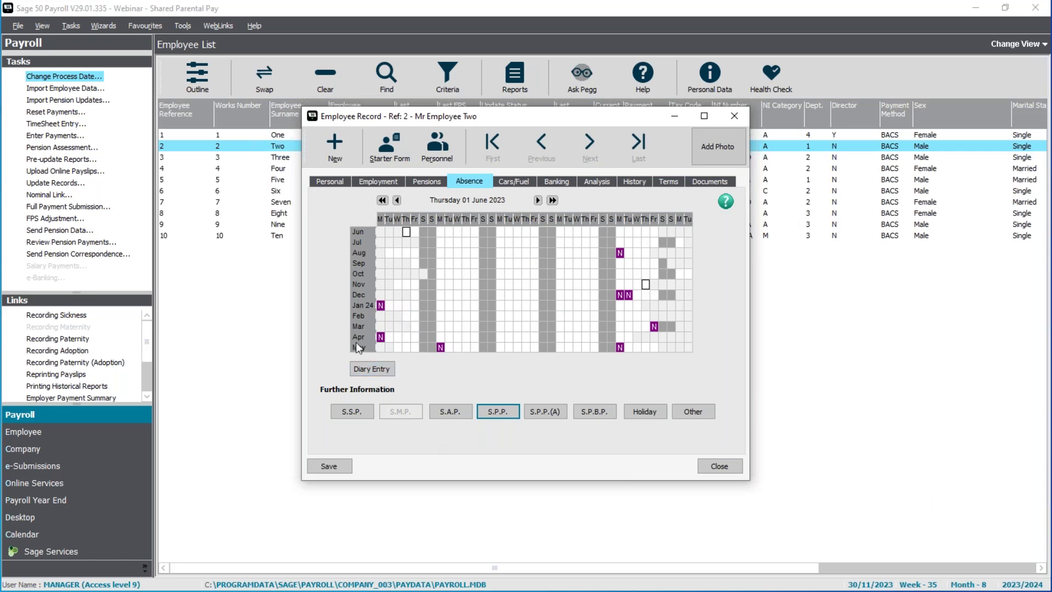
Start a diary entry for the employee with absence type Other and reason Shared Parental.
left_click(376, 370)
left_click(511, 347)
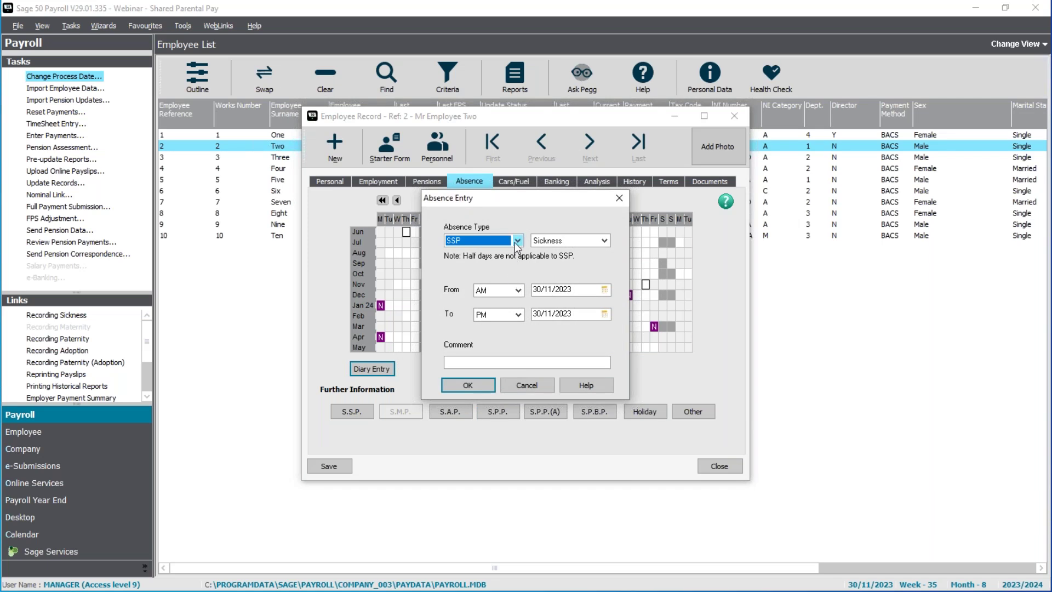
left_click(517, 241)
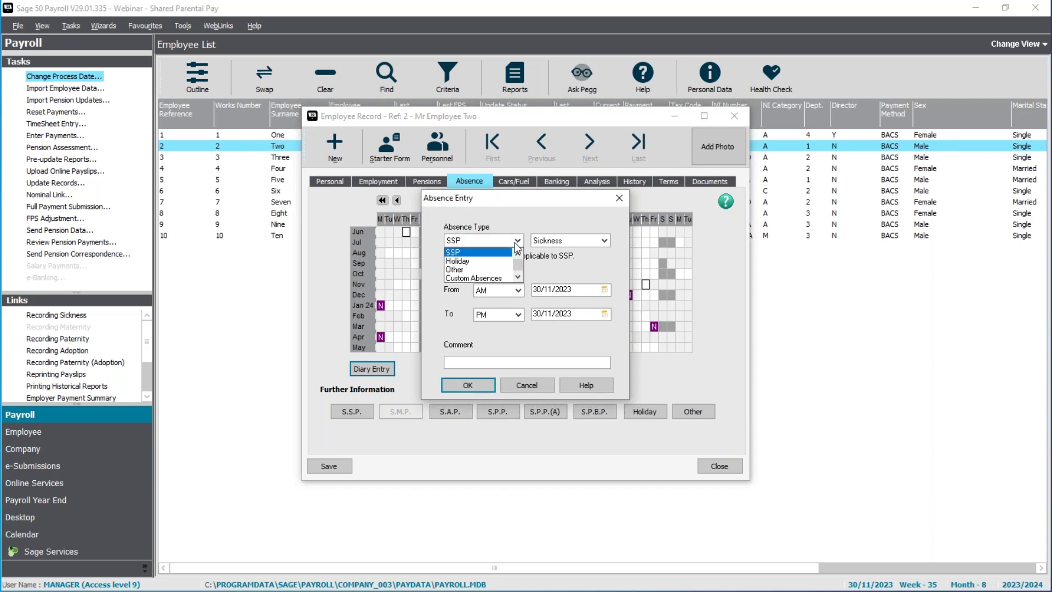
left_click(464, 270)
left_click(603, 241)
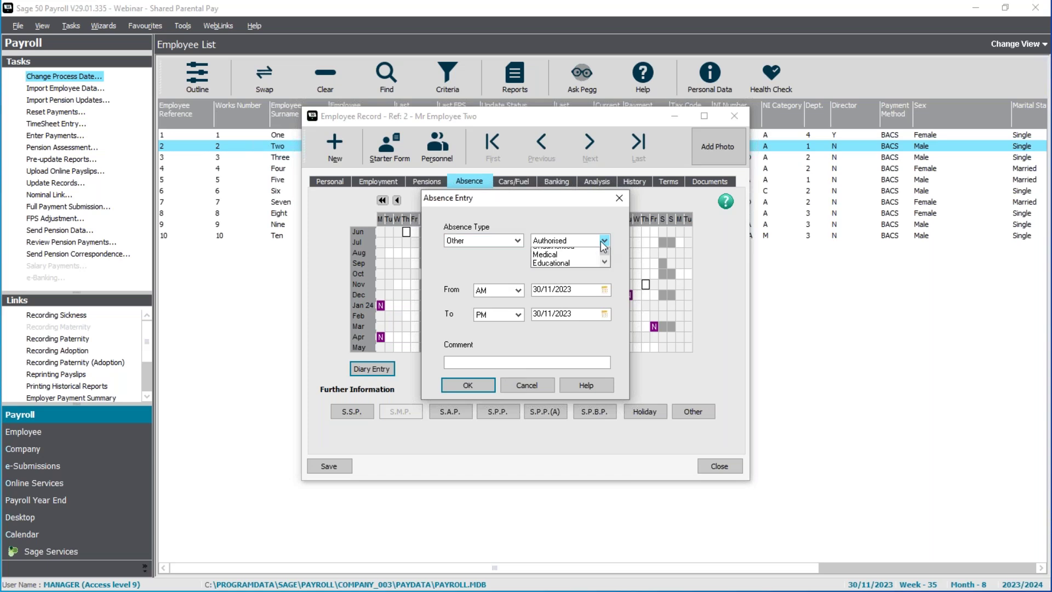
left_click(606, 275)
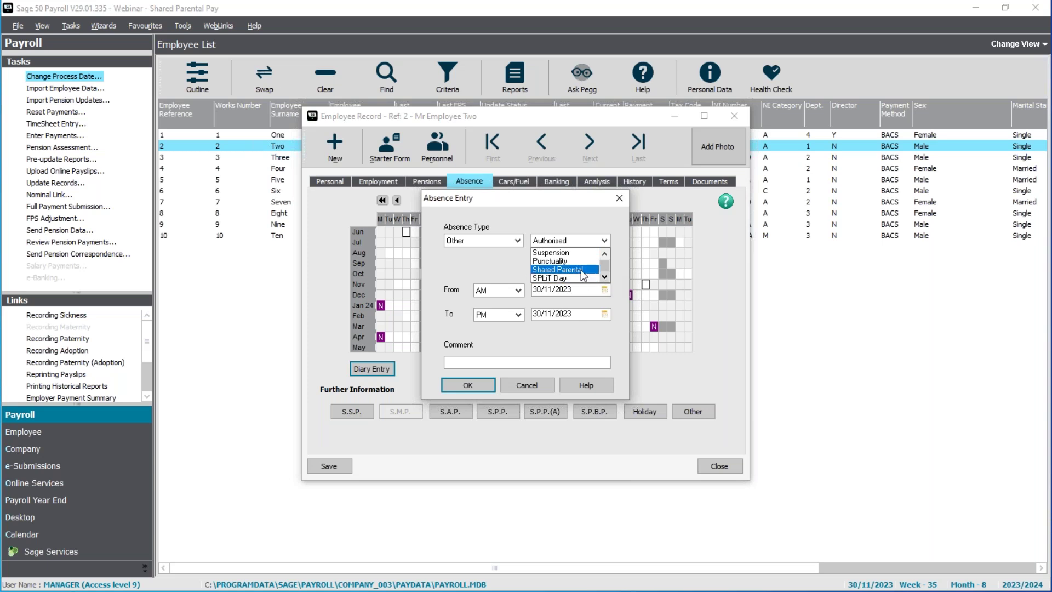
left_click(583, 274)
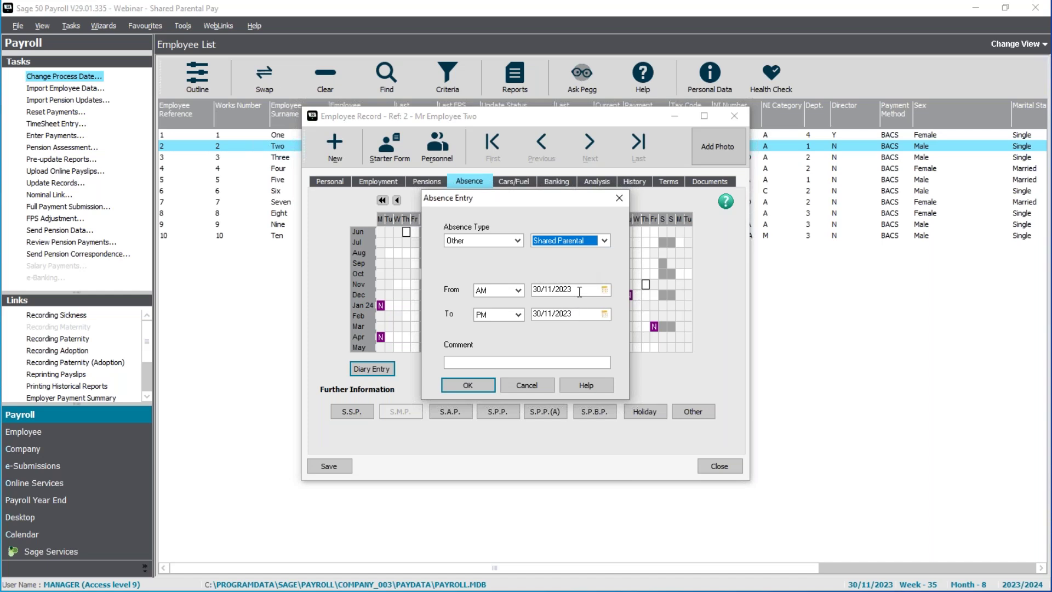
Set the absence to run from 20/11/2023 to 31/12/2023 and add it to the diary.
double_click(579, 292)
type("20/11/2023")
key("Tab")
key("Tab")
type("31/1/2/2023")
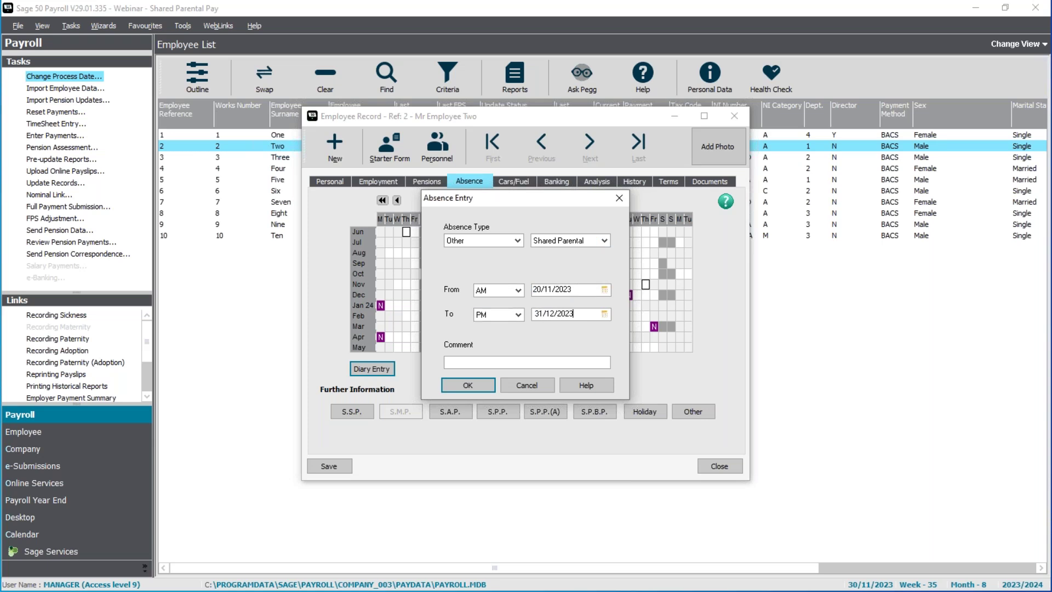
left_click(465, 386)
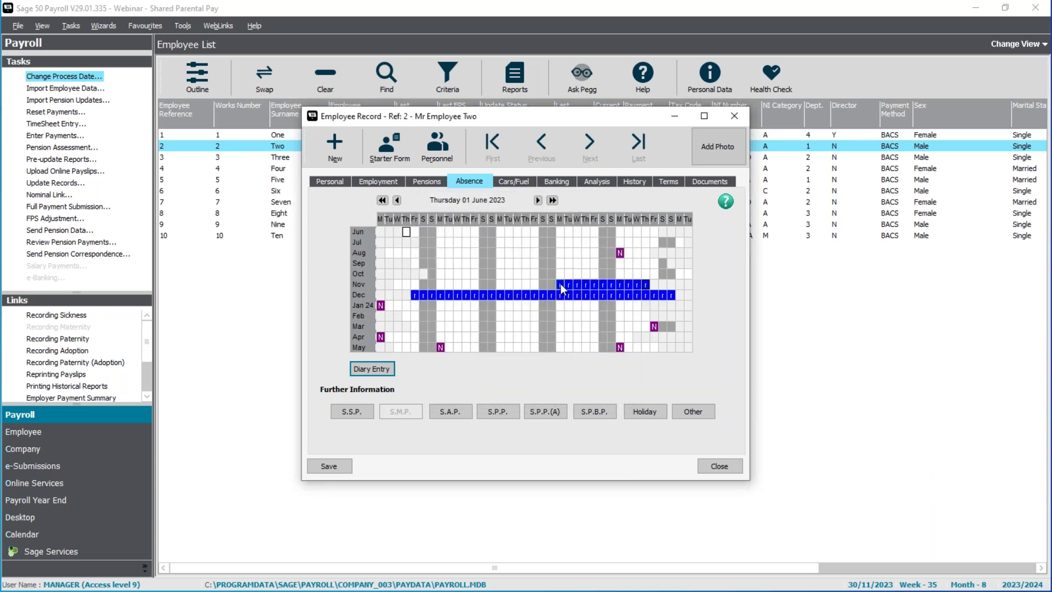
Check the absence days from 20 November to 31 December 2023 on the calendar and save the employee record.
left_click(560, 284)
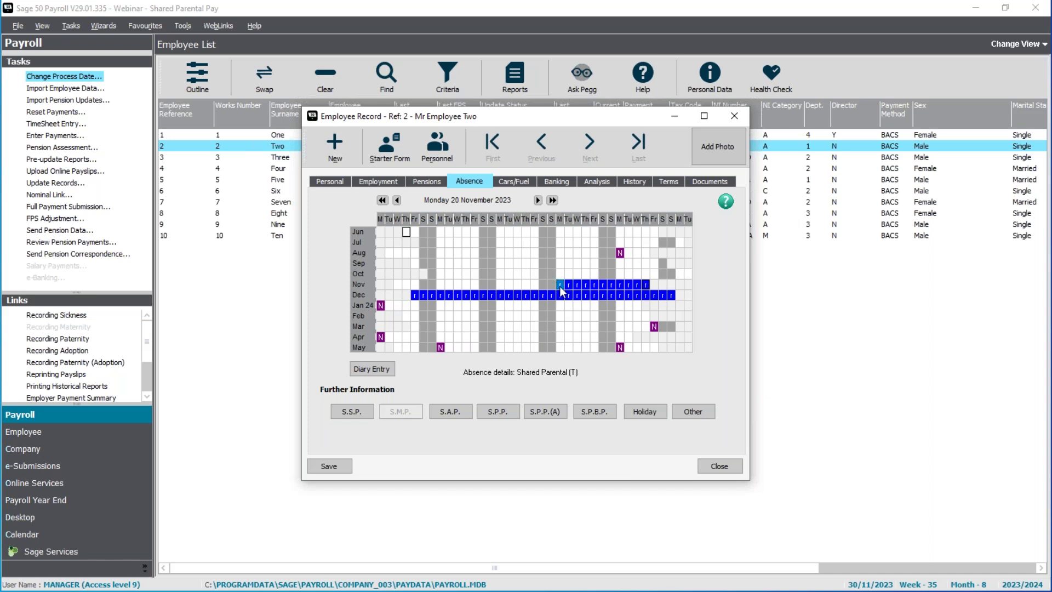
left_click_drag(560, 286, 671, 301)
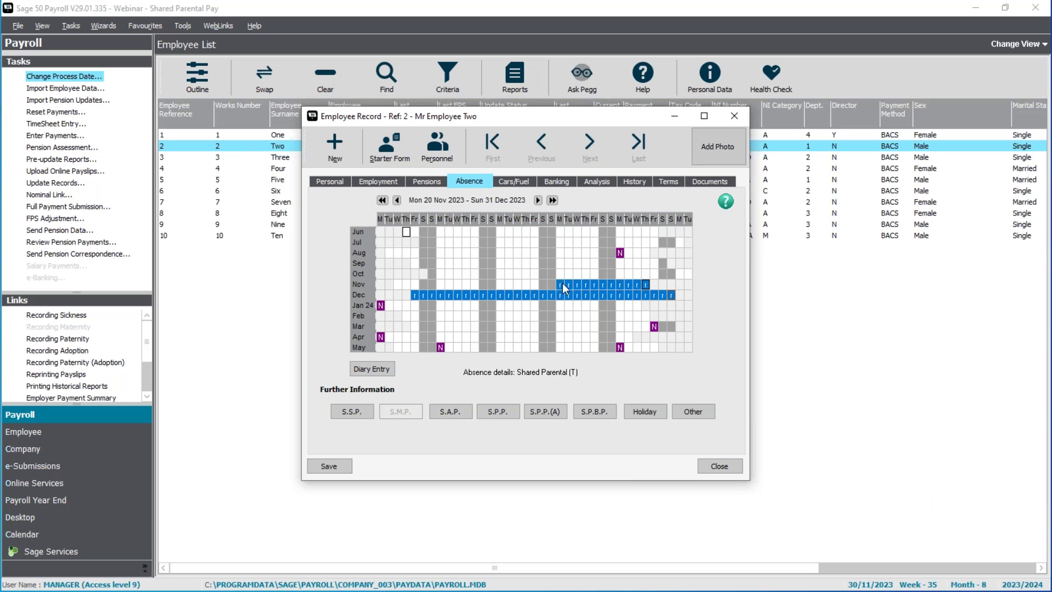
left_click(564, 288)
left_click(646, 284)
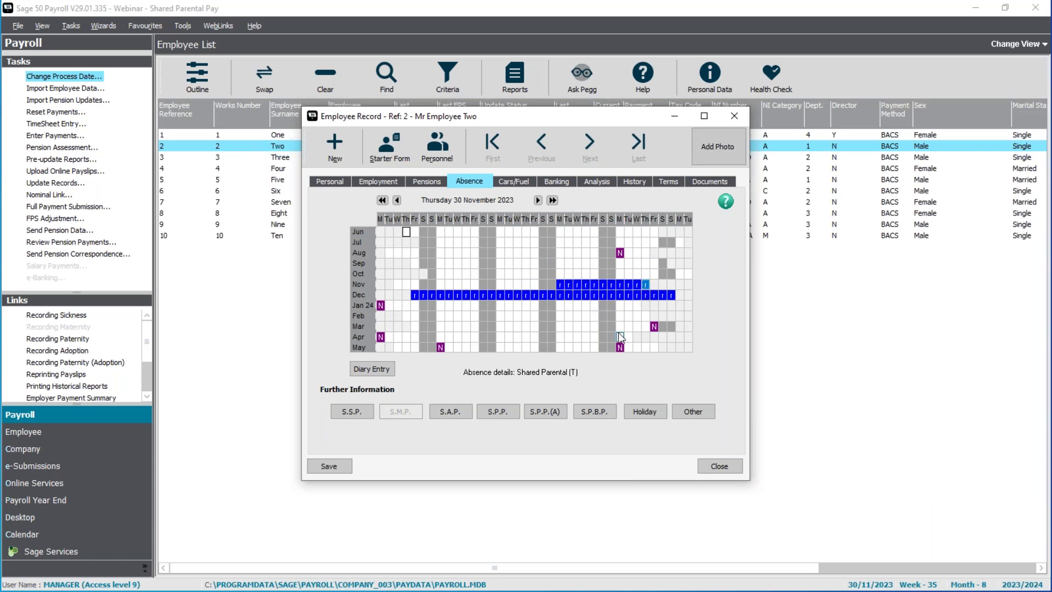
left_click(345, 467)
Check the number of weeks recorded in the employee's Shared Parental Pay settings, and save and close the record.
left_click(497, 412)
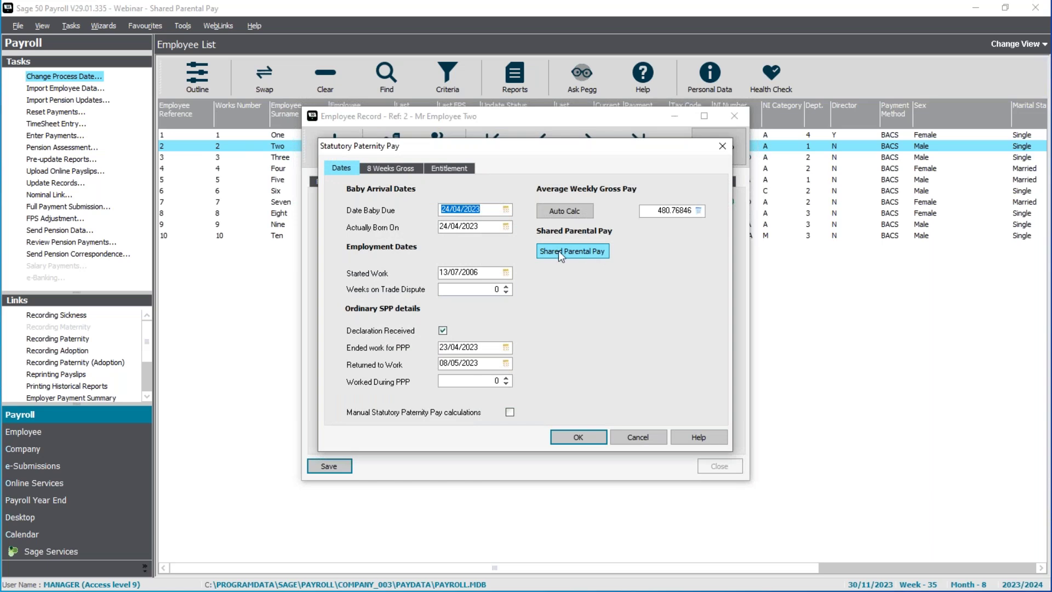
left_click(559, 253)
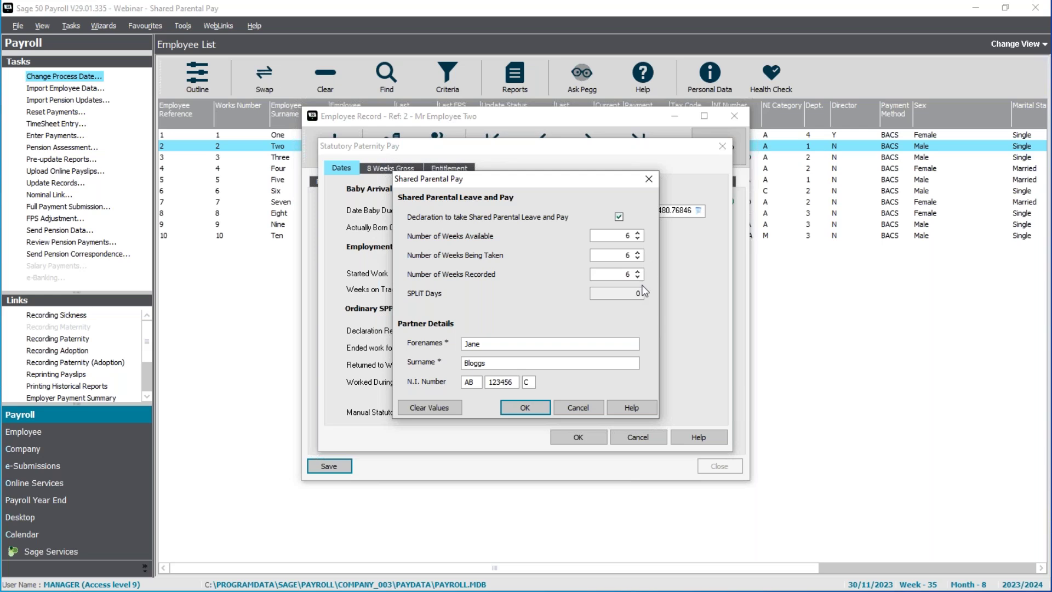
left_click(531, 407)
left_click(619, 346)
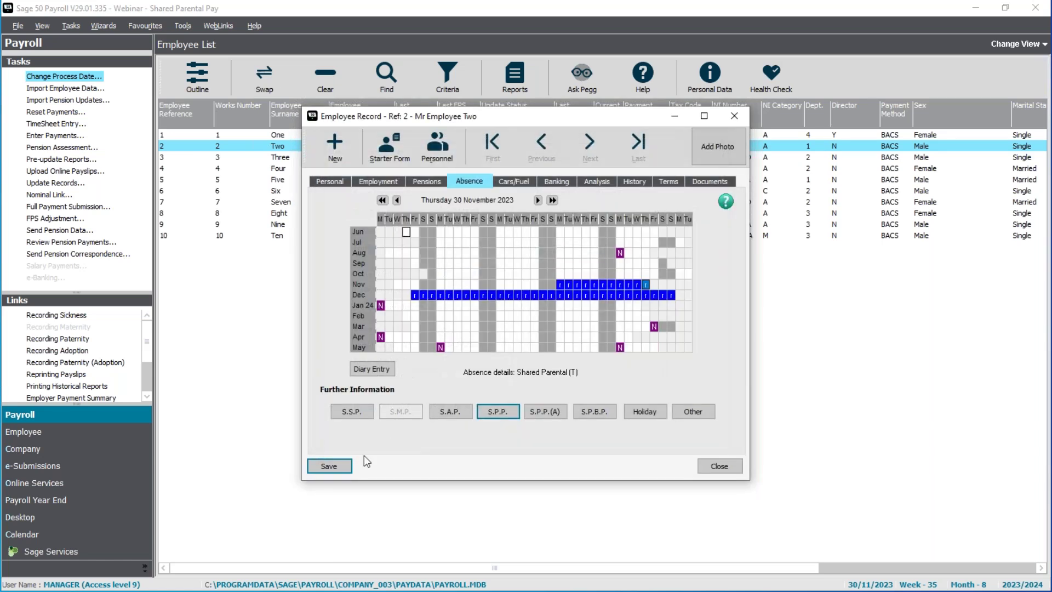
left_click(331, 469)
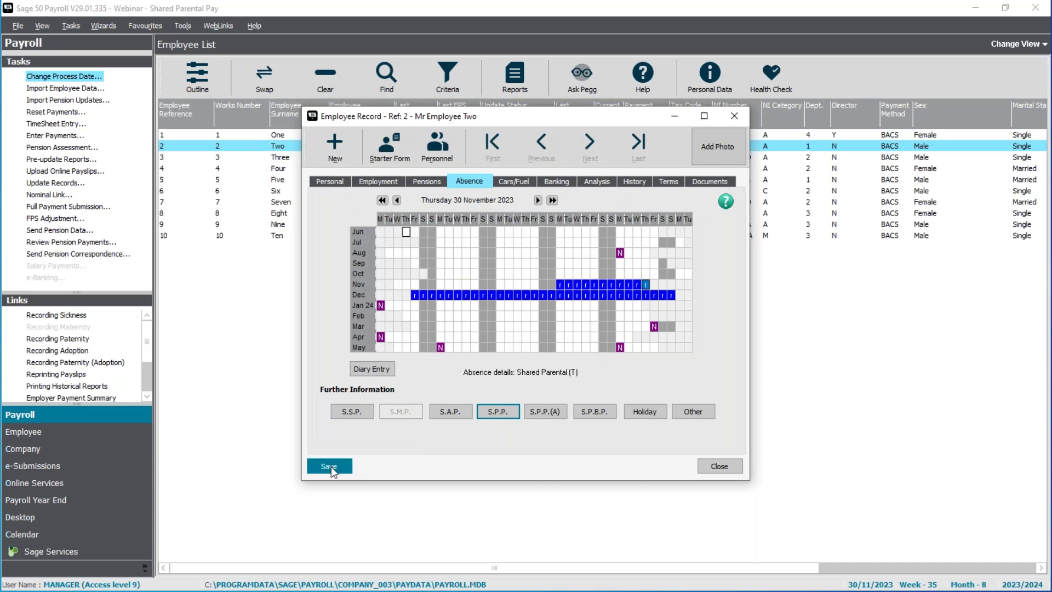
left_click(707, 464)
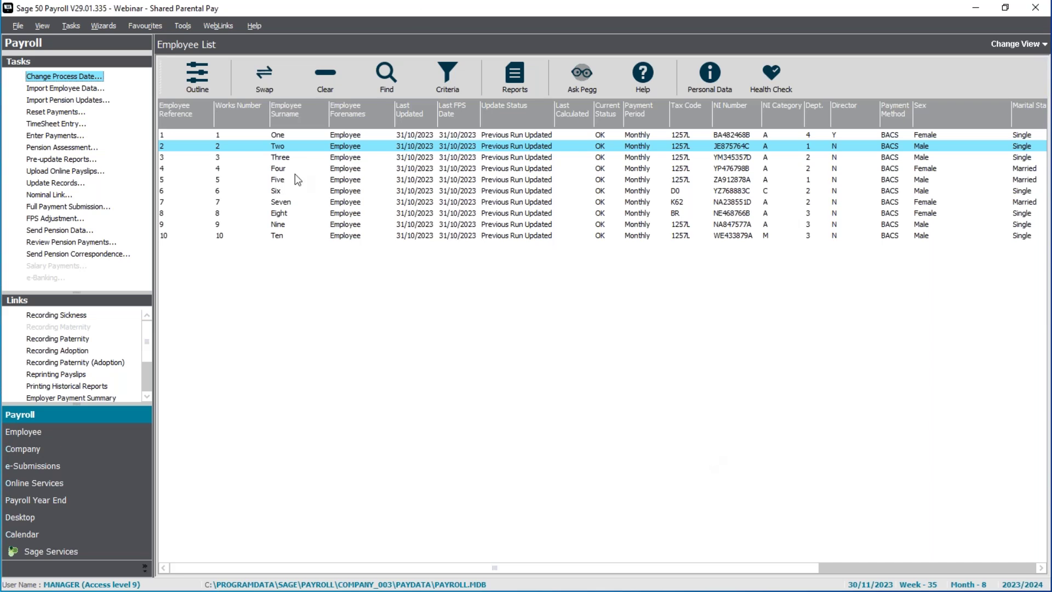
Open employee 4's record at the absence calendar.
left_click(300, 148)
left_click(283, 167)
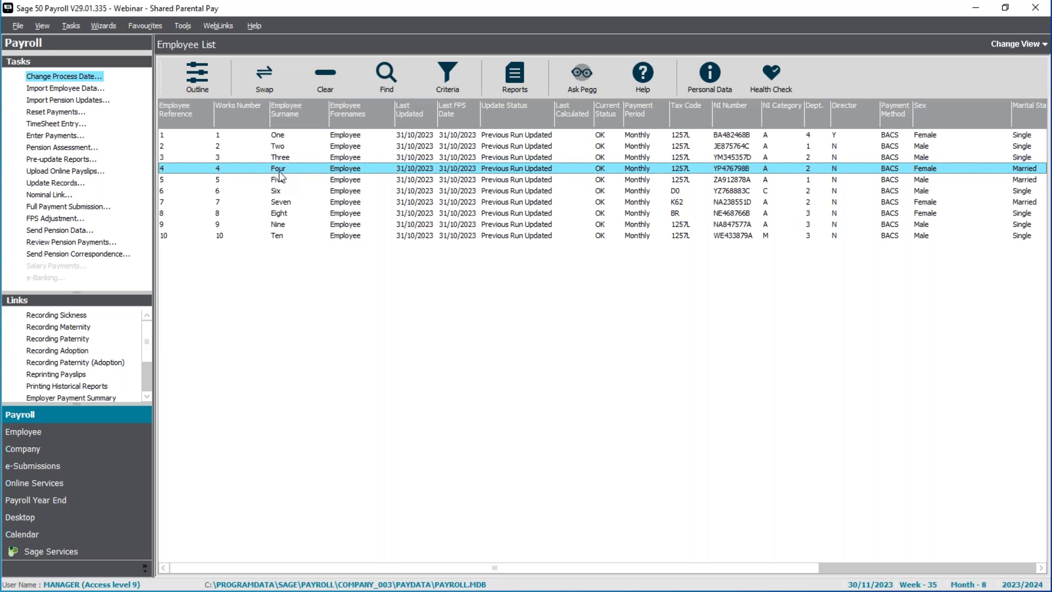
right_click(281, 176)
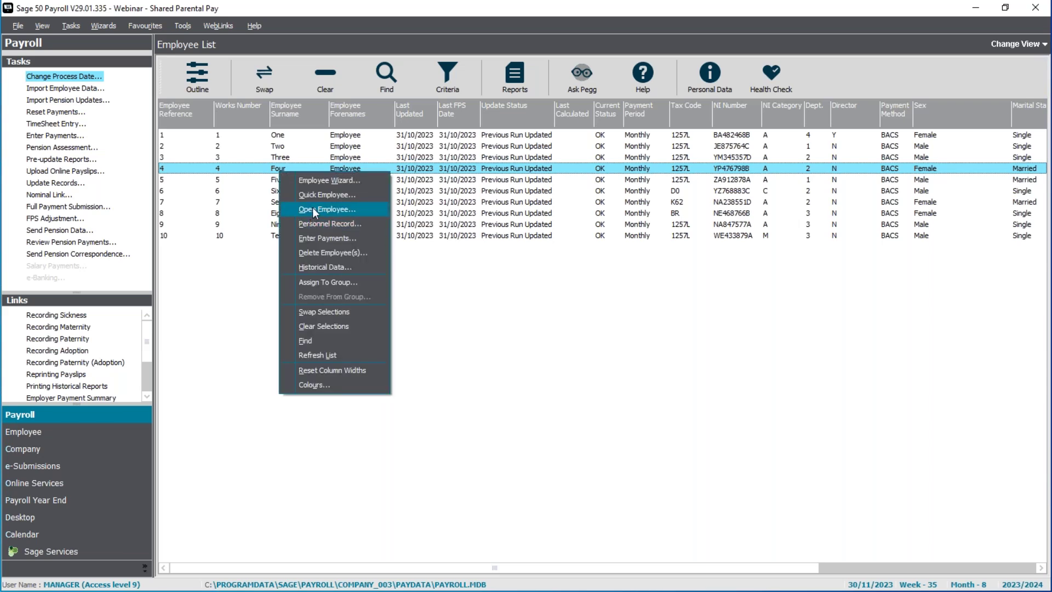
left_click(313, 210)
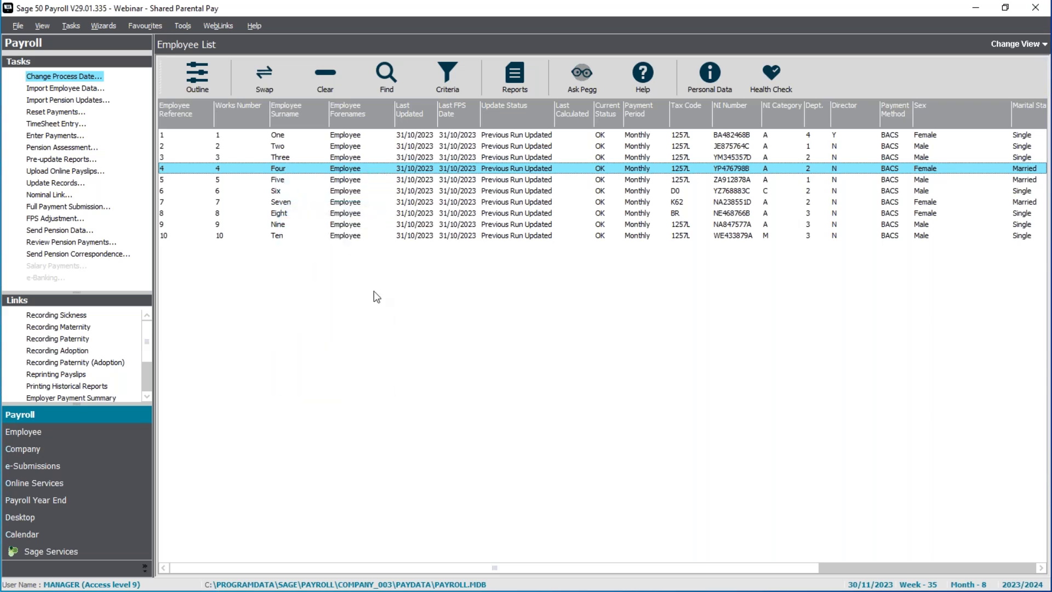
left_click(470, 181)
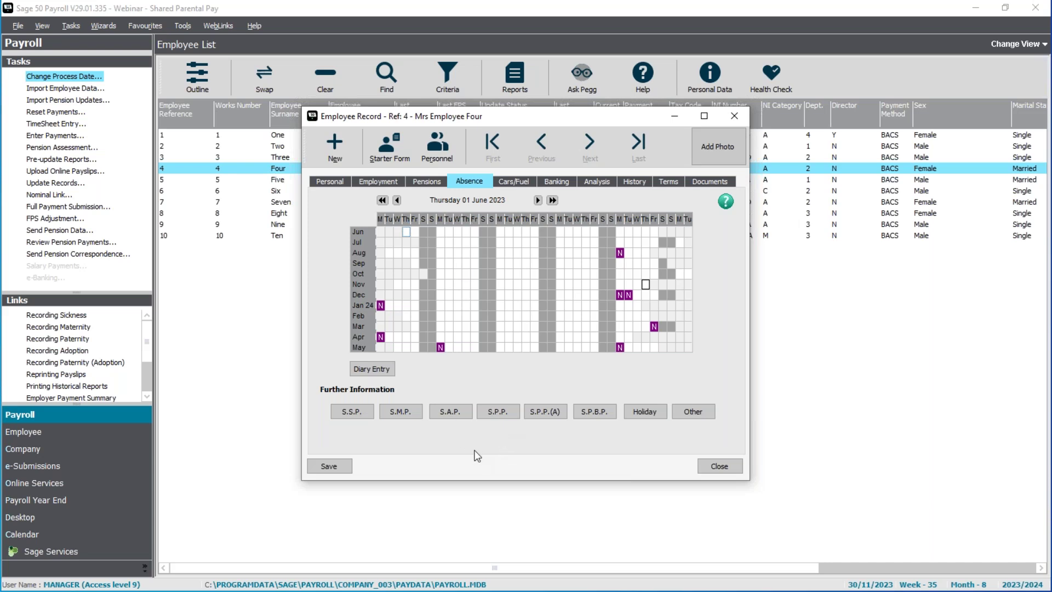
Open the employee's statutory maternity pay details and enter the baby's actual birth date.
left_click(401, 412)
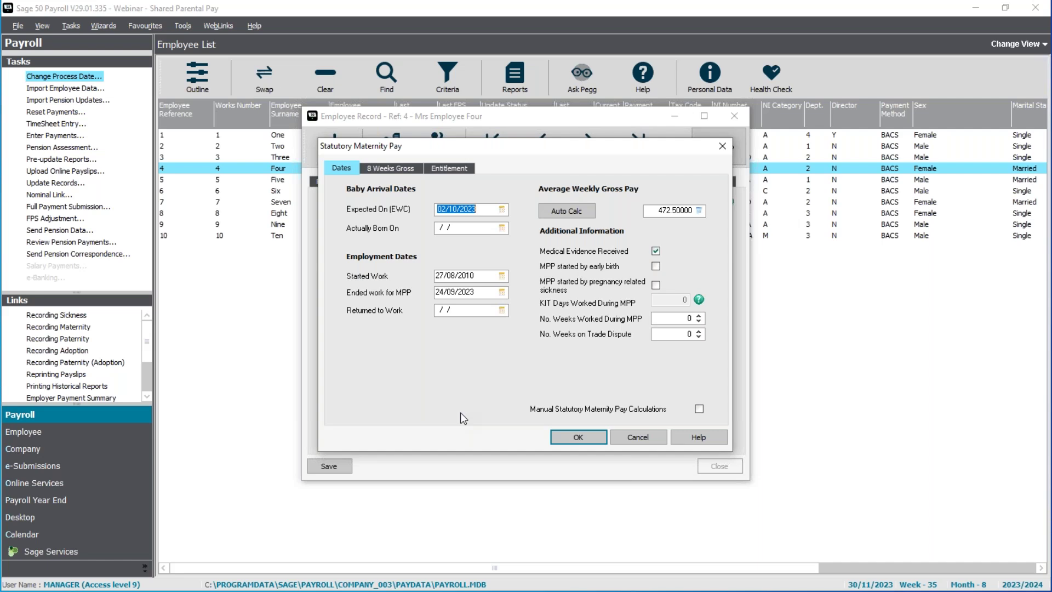
key("Tab")
type("031023")
key("Tab")
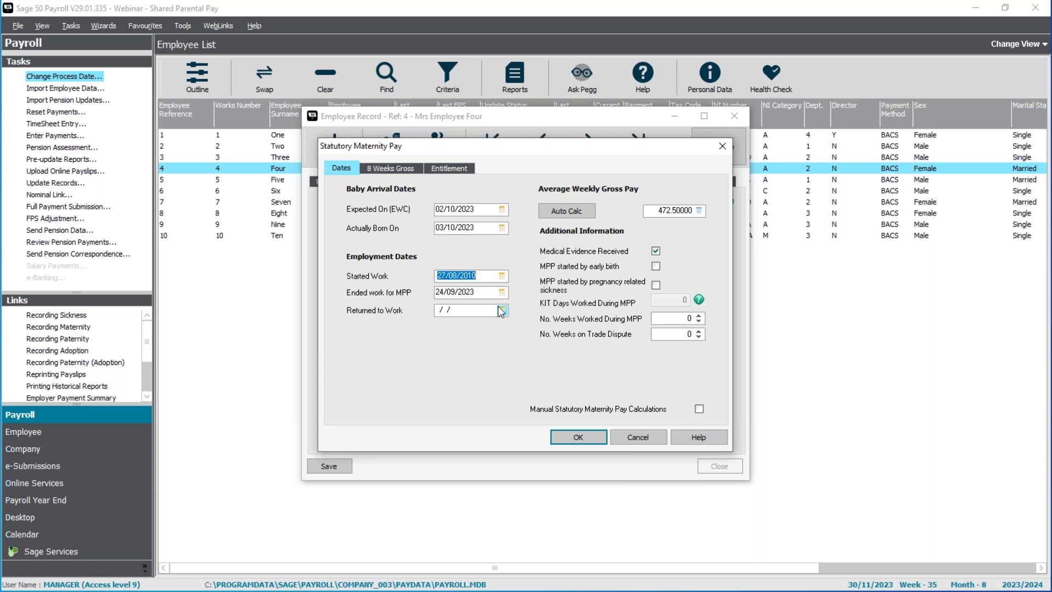
Set the employee's Returned to Work date to 06/11/2023 and refresh the remaining maternity leave and pay details.
left_click(474, 312)
left_click(502, 311)
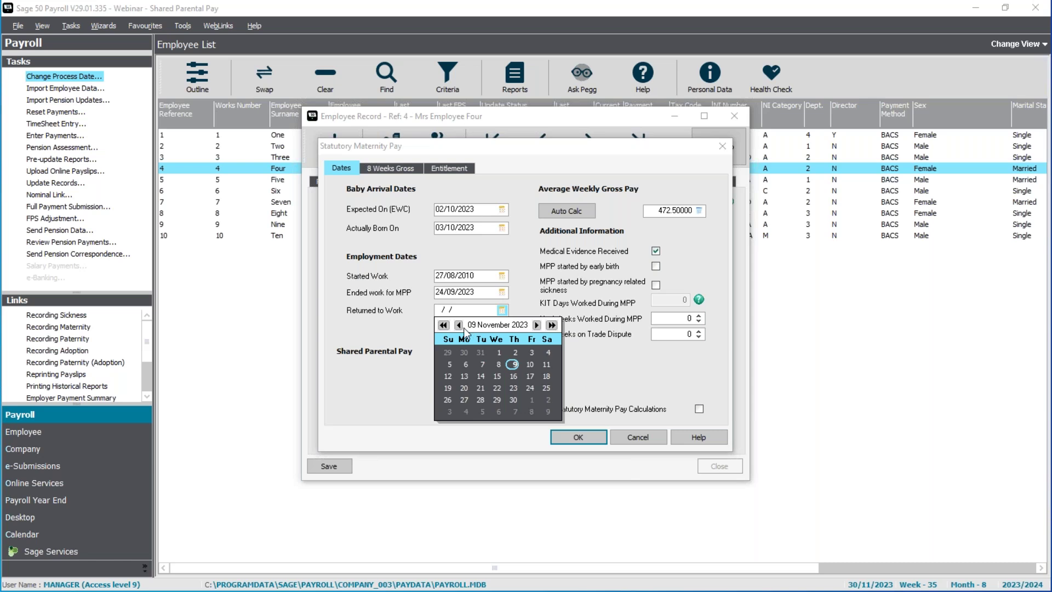
left_click(464, 365)
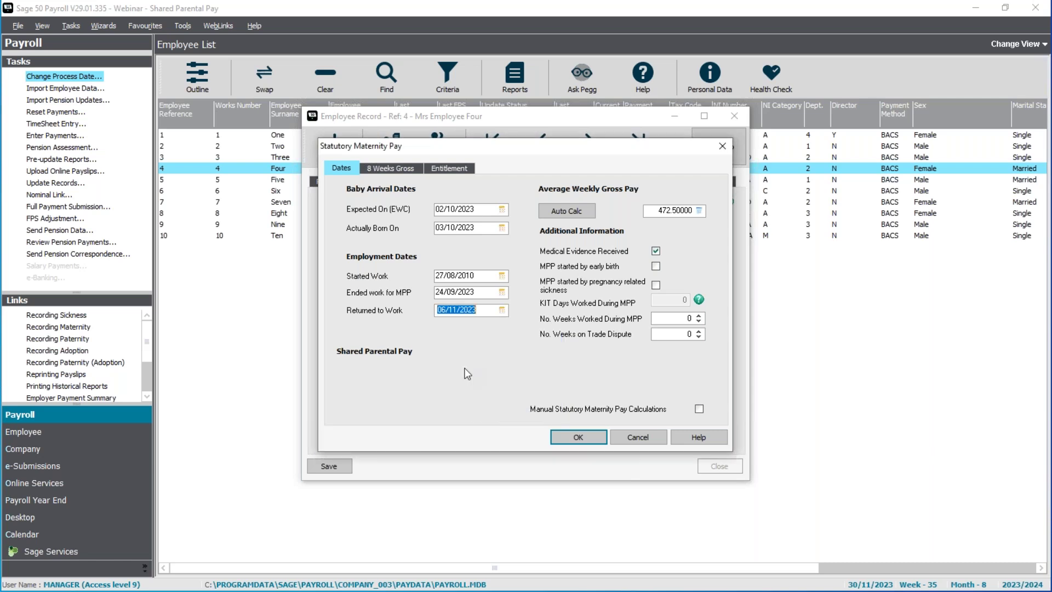
key("Tab")
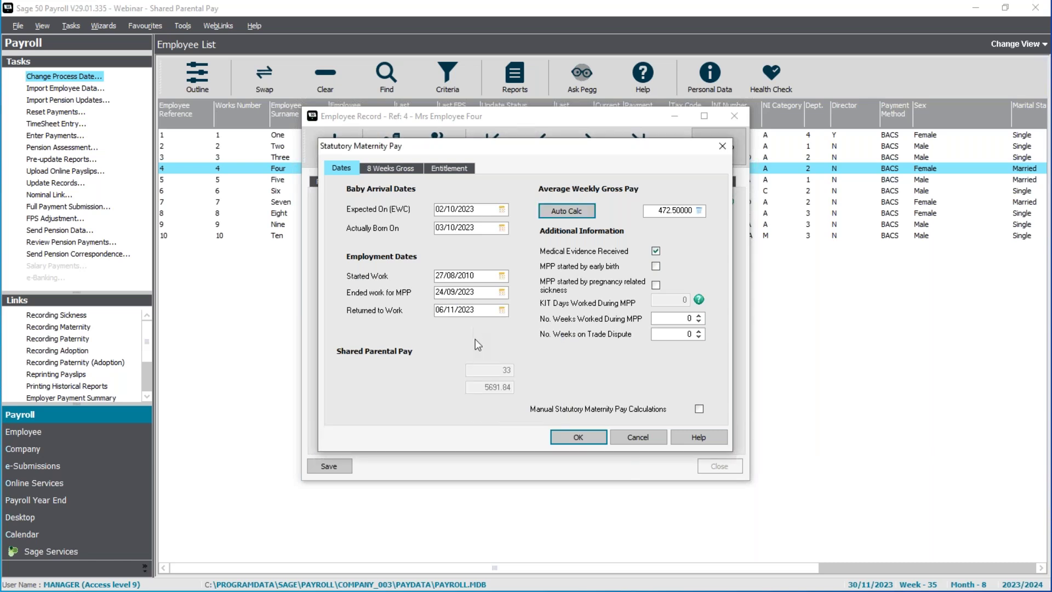
key("Tab")
left_click(340, 167)
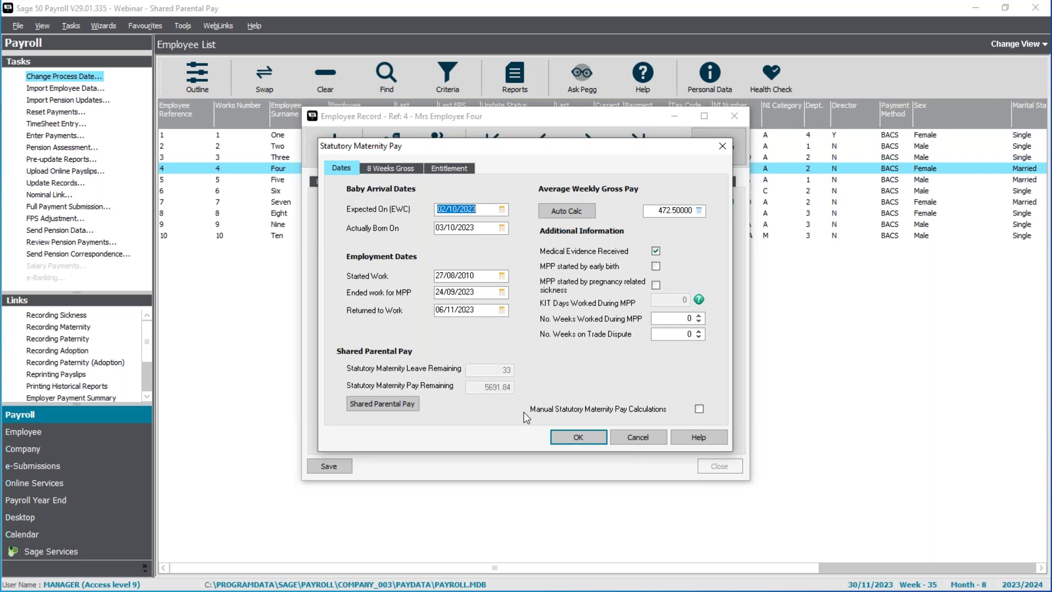
Open the Shared Parental Pay settings, declare shared parental leave with 33 weeks available, and set the weeks being taken to 13.
left_click(398, 411)
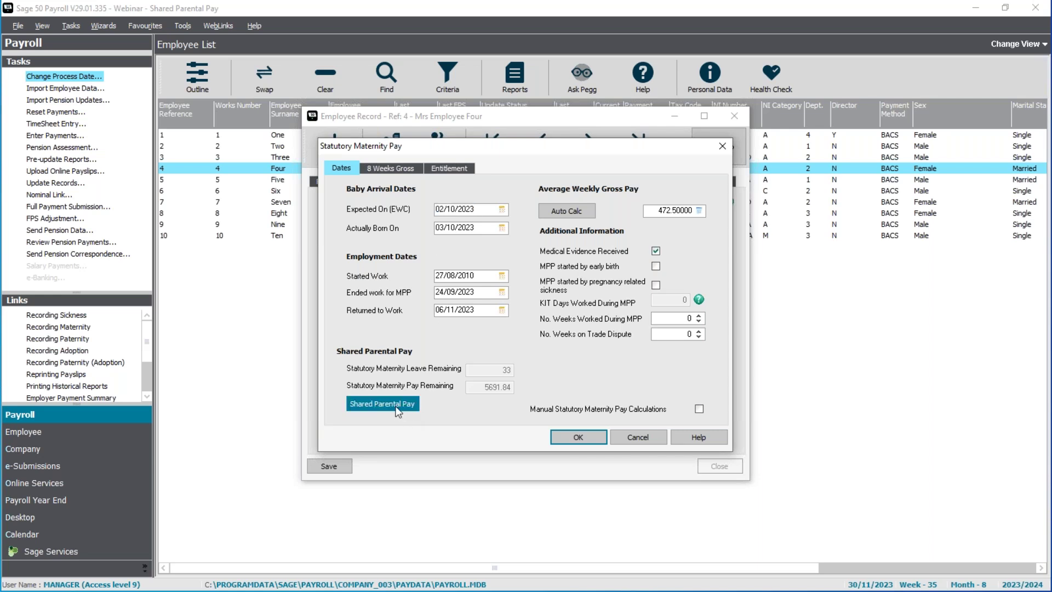
left_click(399, 411)
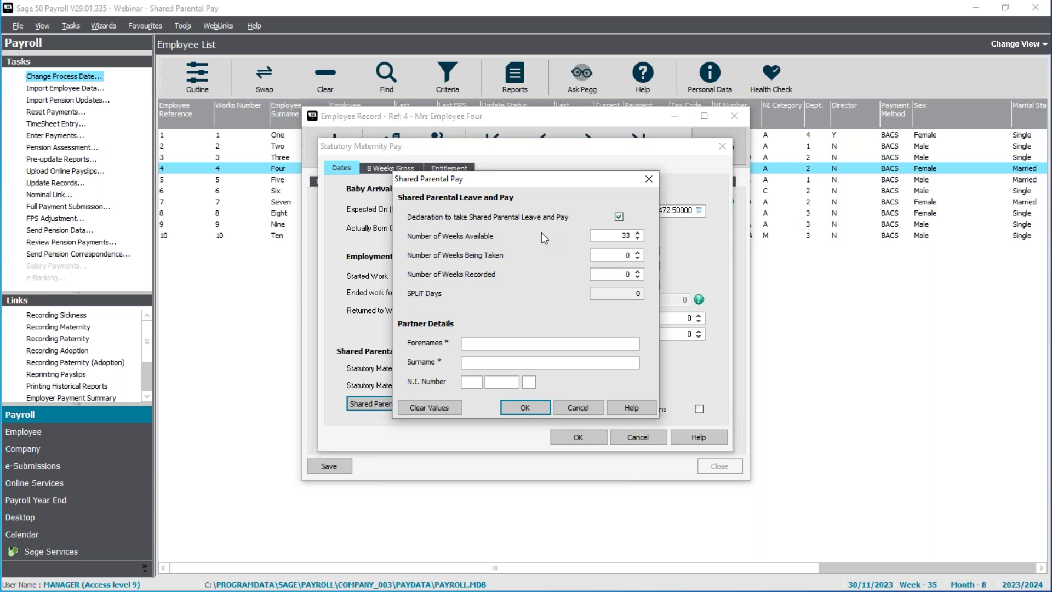
left_click(637, 253)
left_click_drag(623, 255, 564, 253)
type("13")
key("Tab")
Enter the partner's forename, surname and National Insurance number, accept the maternity pay details and save the employee record.
key("Tab")
type("DaveDickinson")
key("Tab")
type("AA112233C")
left_click(537, 410)
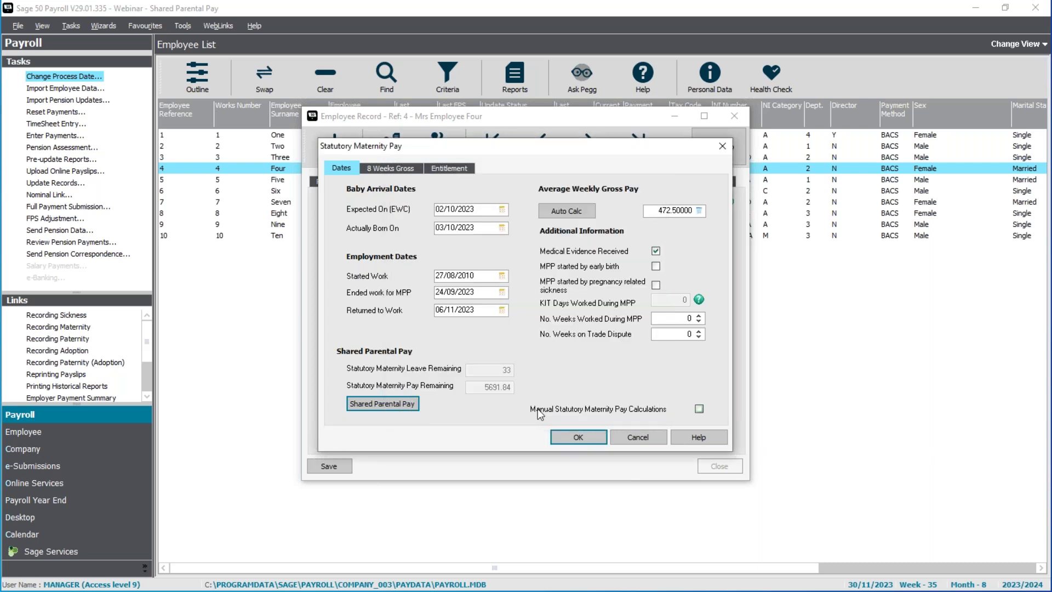
left_click(570, 438)
left_click(625, 346)
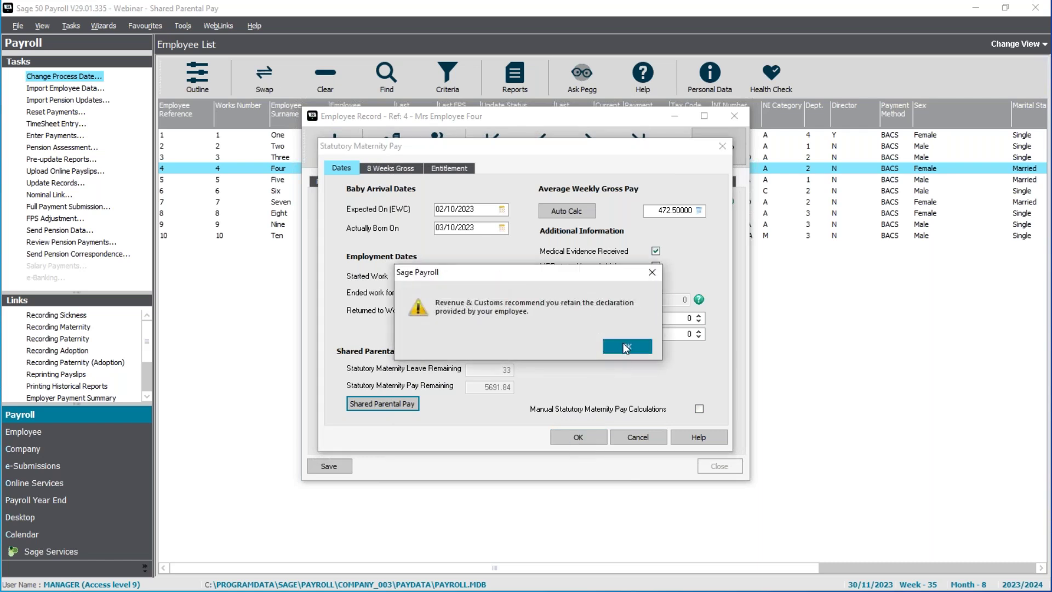
left_click(335, 469)
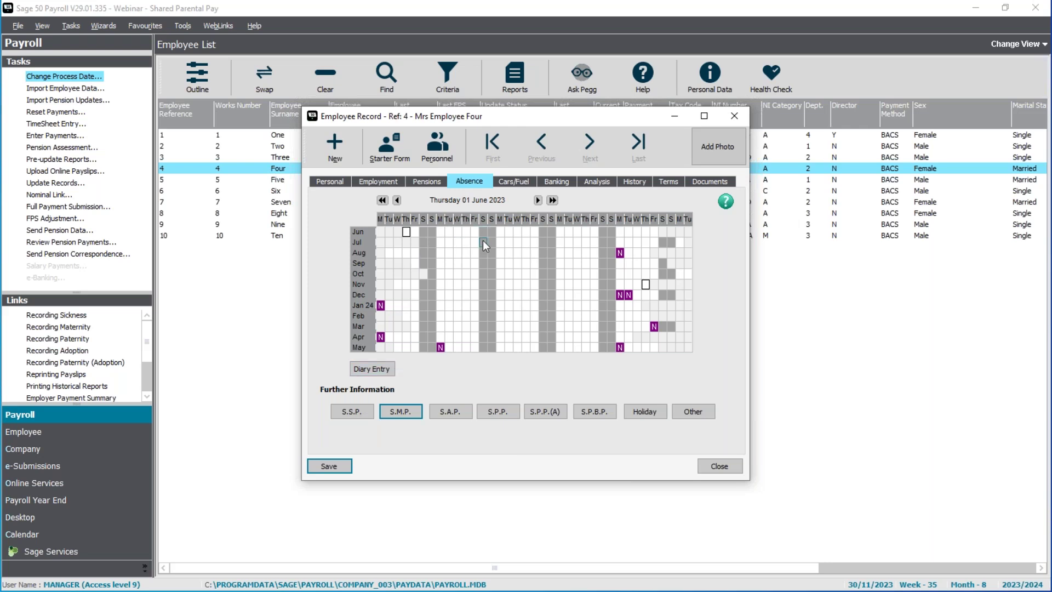
Record a full-day Shared Parental absence from 06/11/2023 to 04/02/2024 in employee 4's calendar and save the record.
left_click(440, 283)
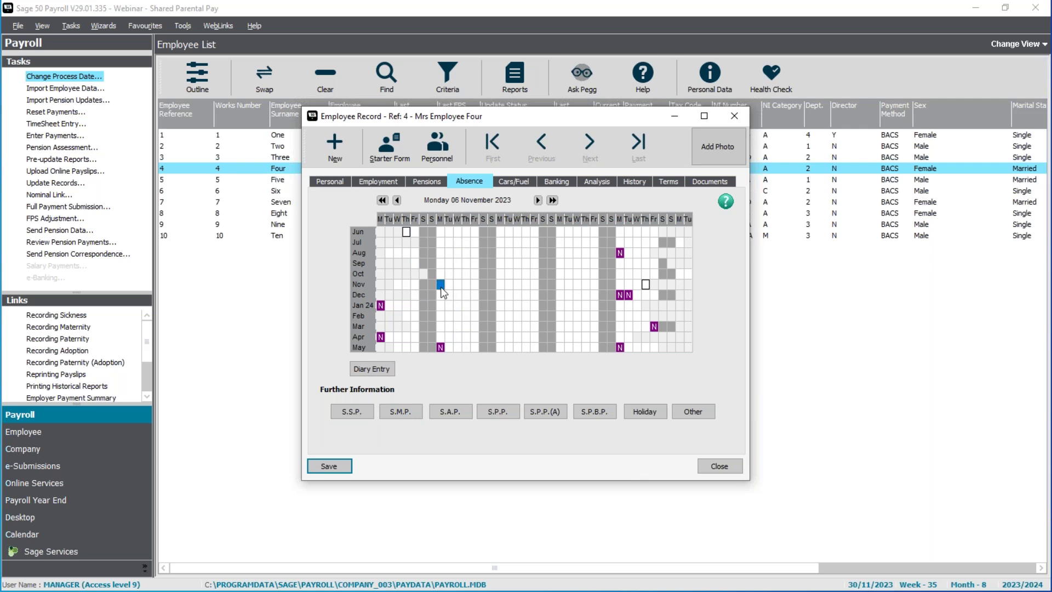
left_click(458, 337, "shift")
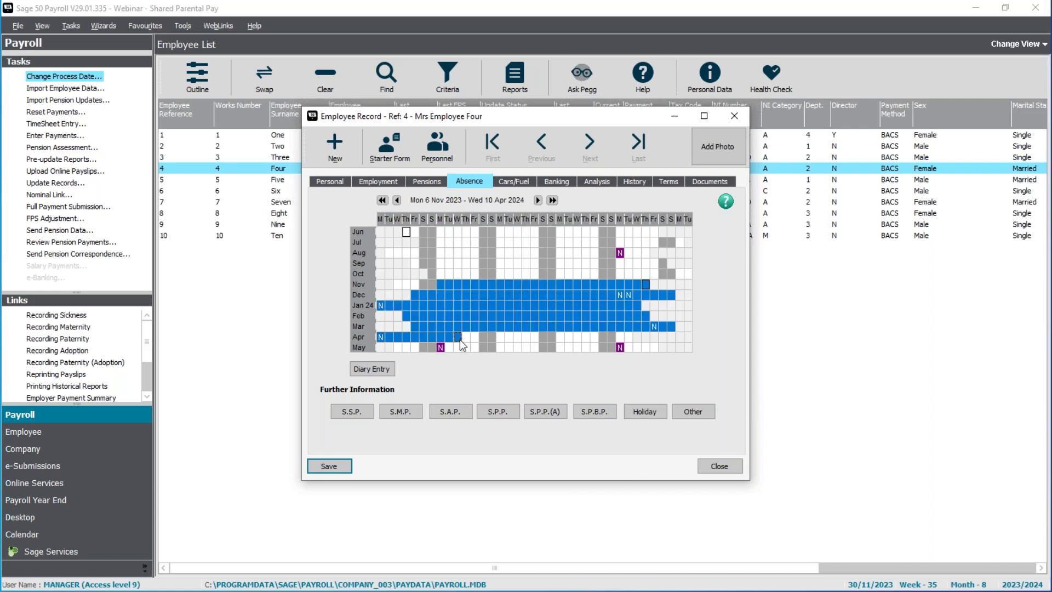
left_click_drag(459, 340, 434, 316)
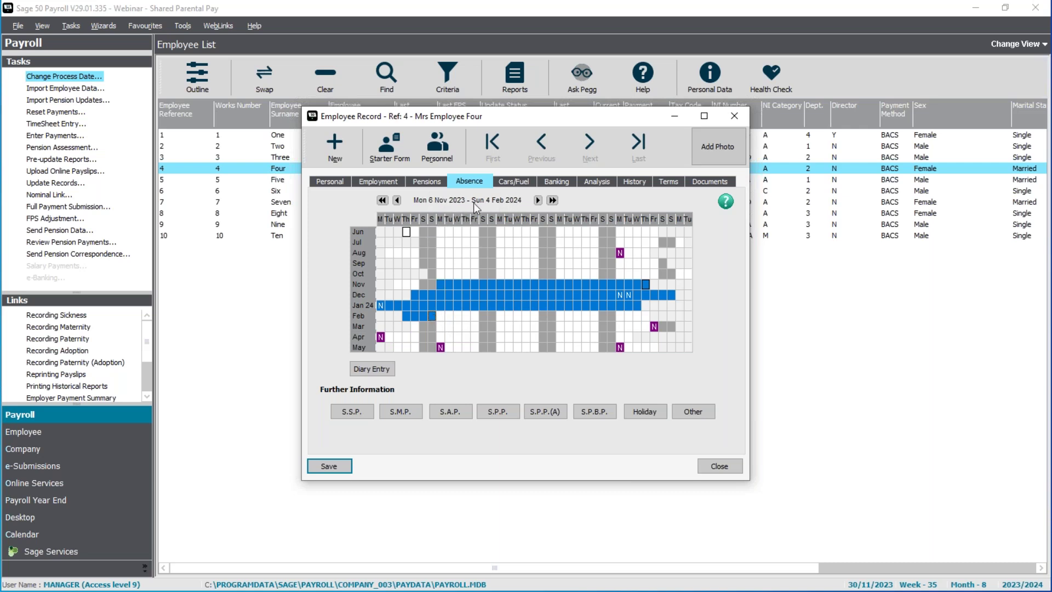
right_click(441, 294)
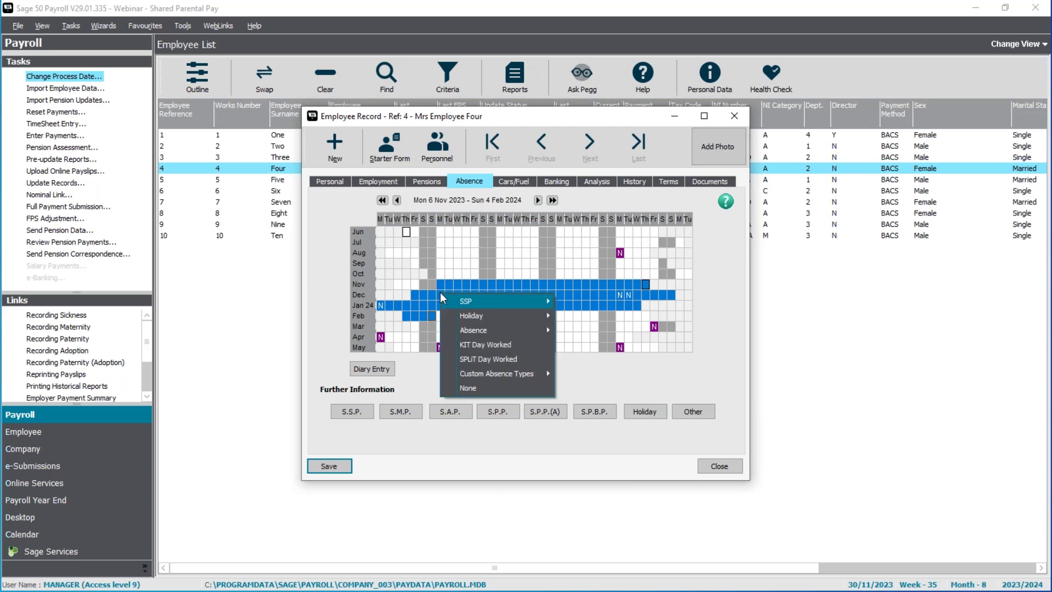
mouse_move(469, 328)
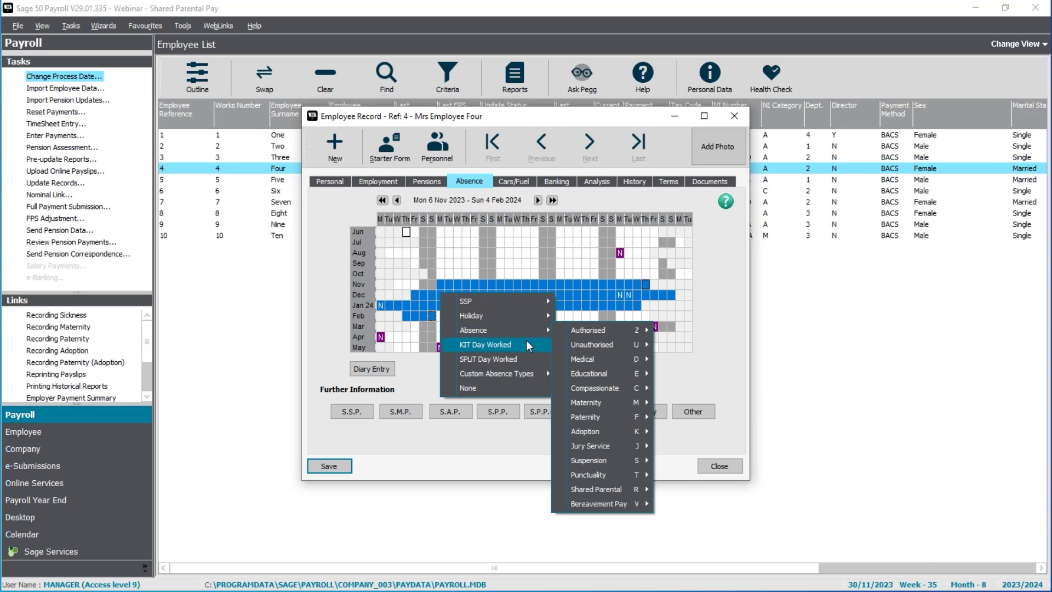
mouse_move(526, 333)
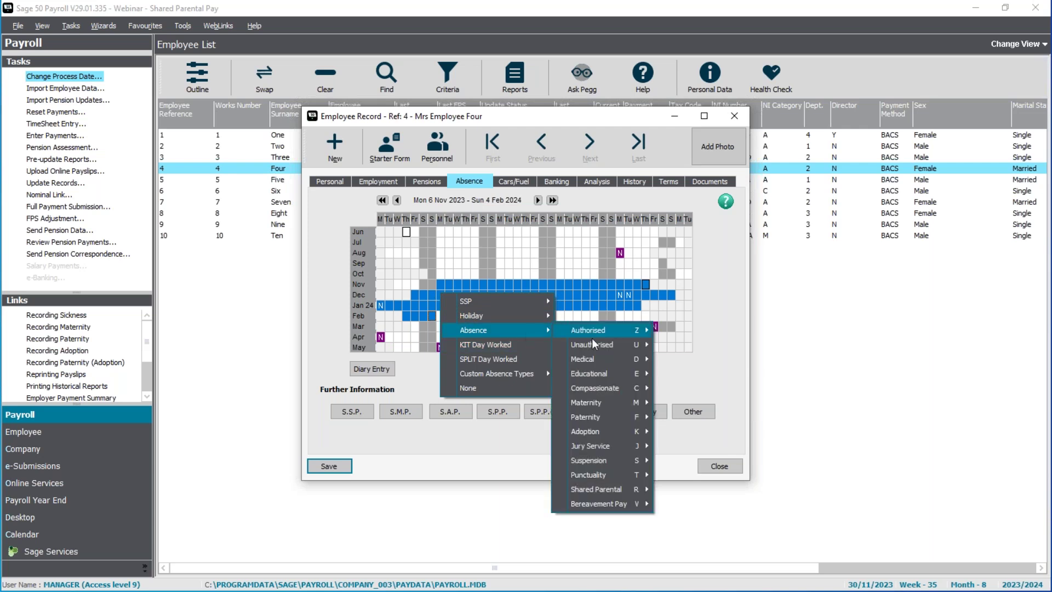
mouse_move(613, 488)
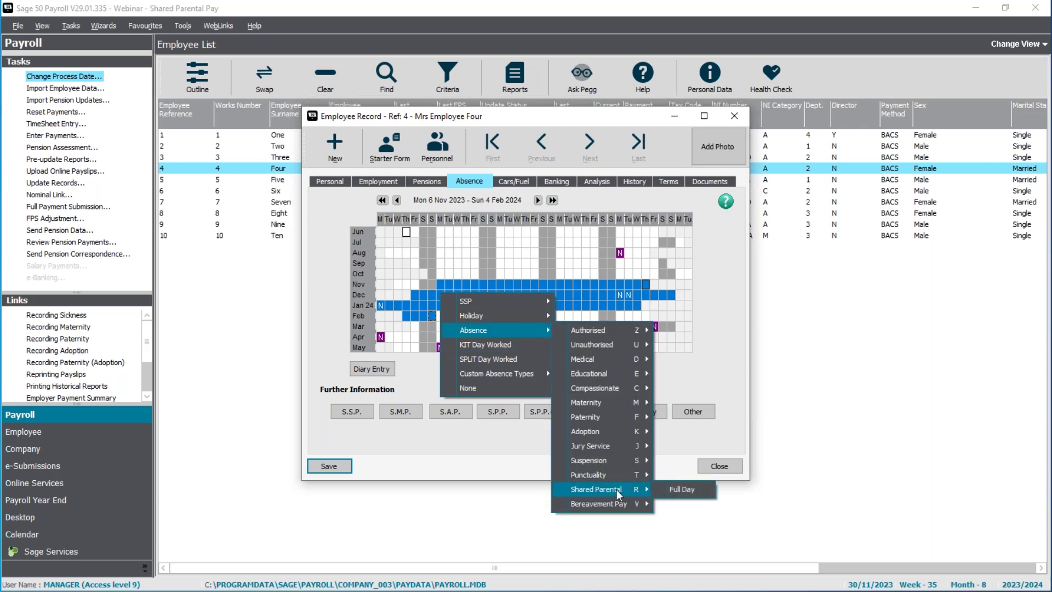
left_click(684, 490)
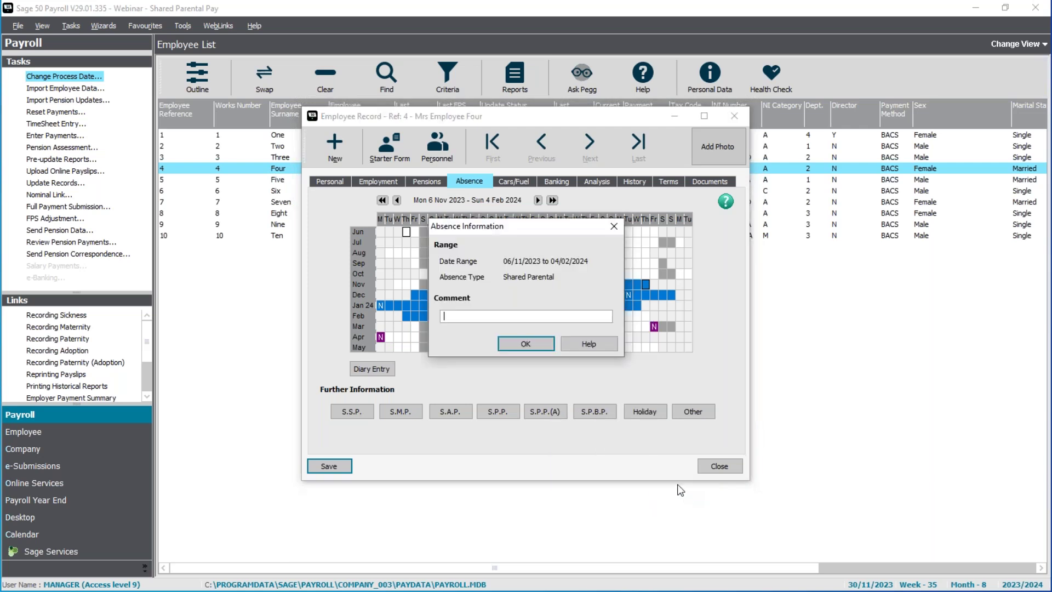
left_click(534, 340)
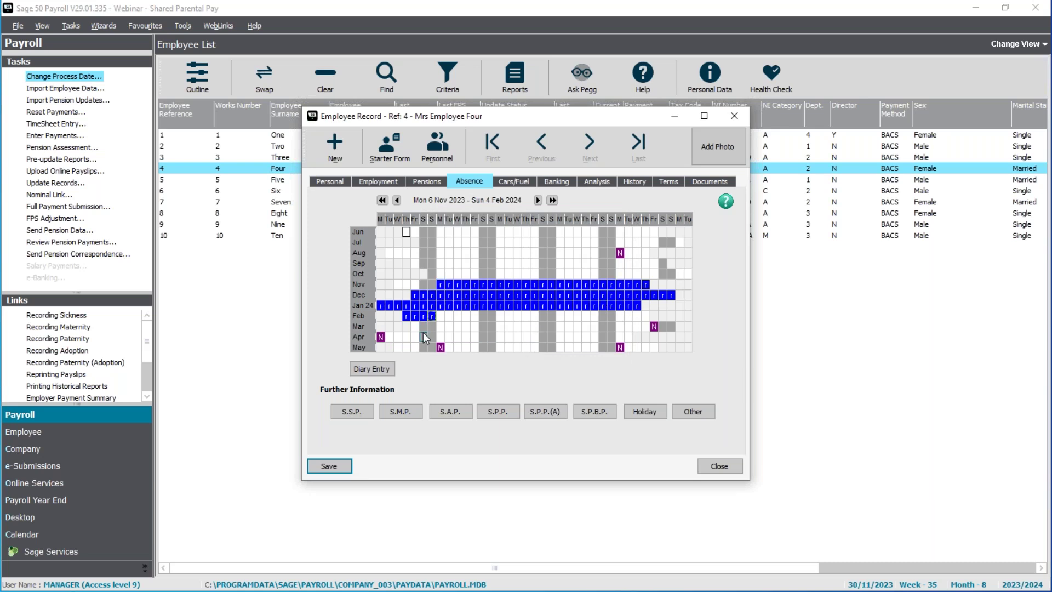
left_click(327, 469)
Check the number of weeks recorded in employee 4's Shared Parental Pay settings, then accept the details and close the record.
left_click(409, 416)
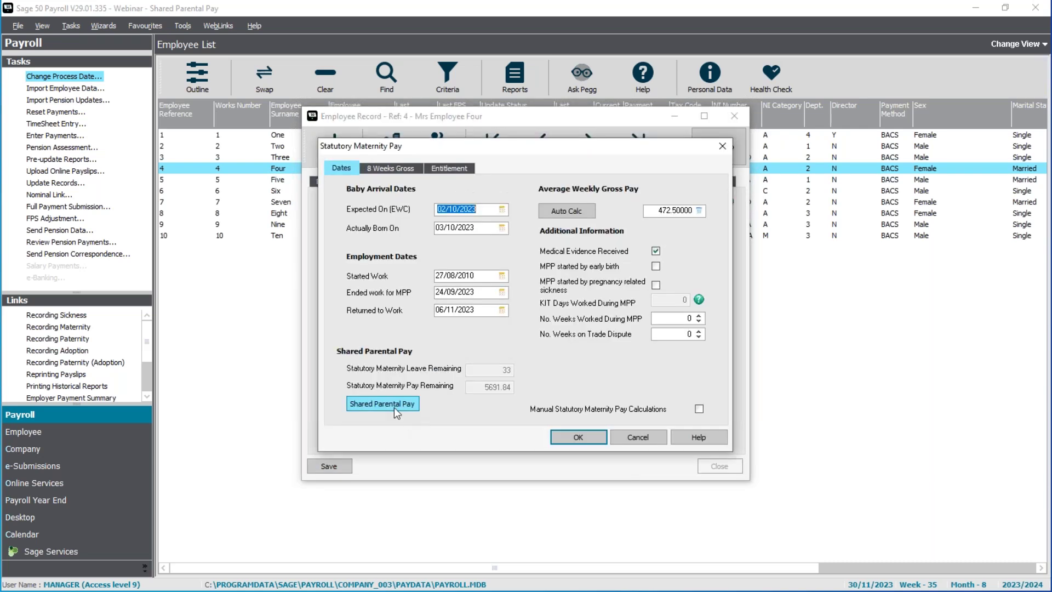
left_click(393, 406)
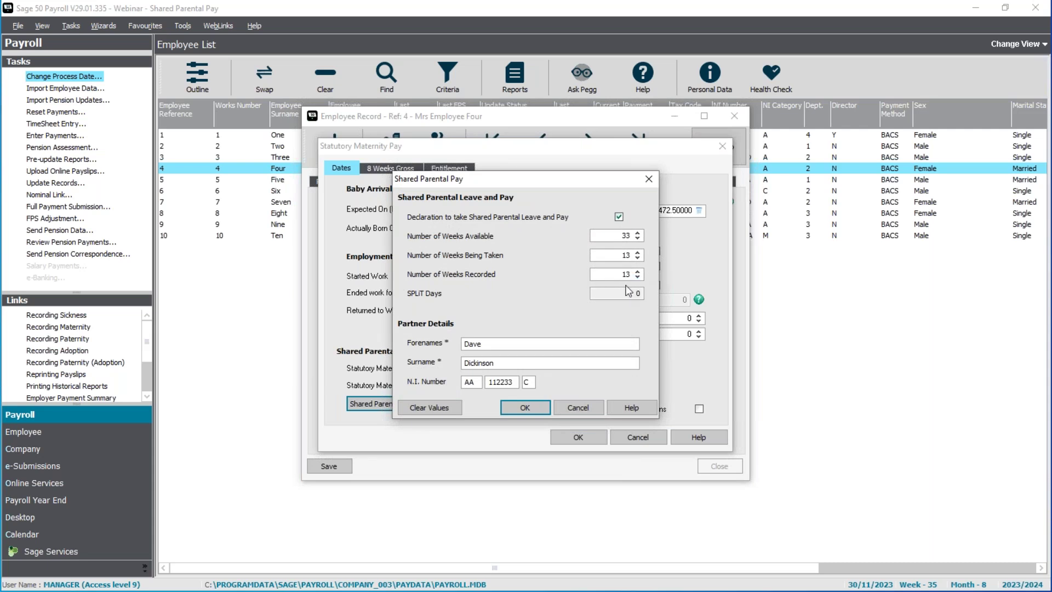
left_click(527, 406)
left_click(564, 435)
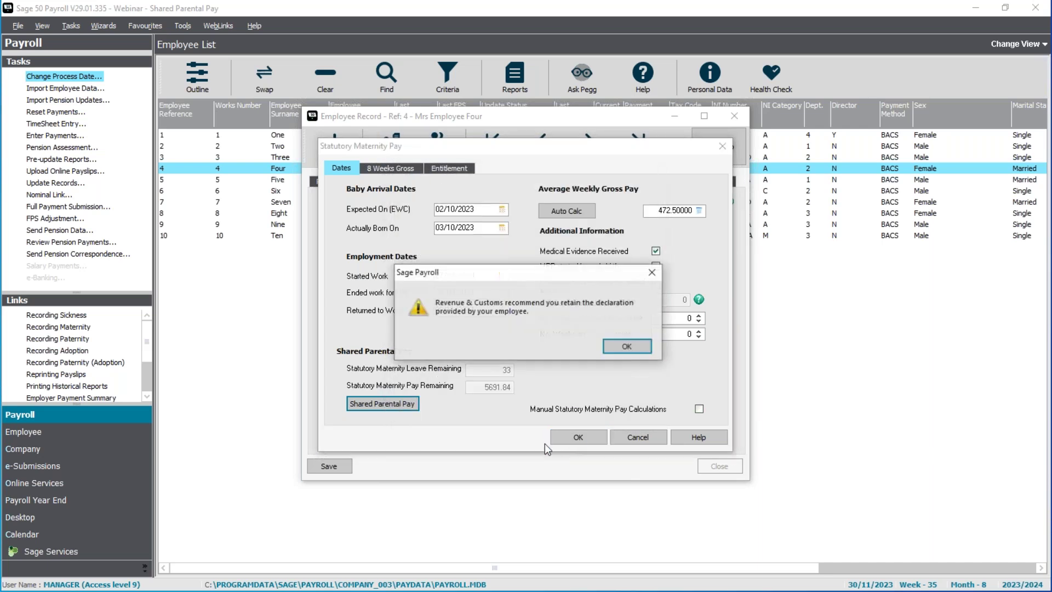
left_click(626, 345)
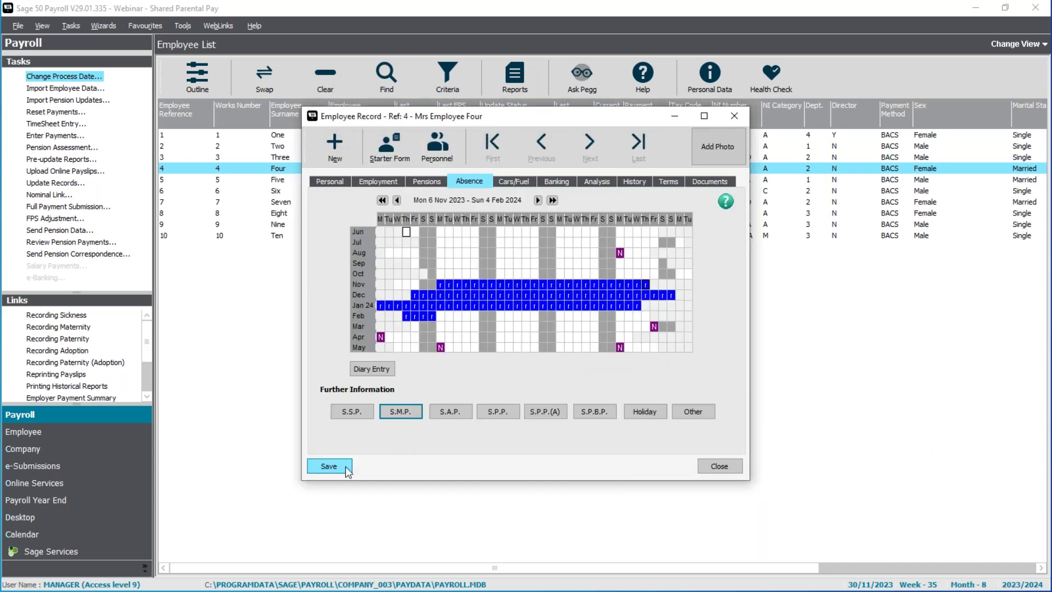
left_click(720, 467)
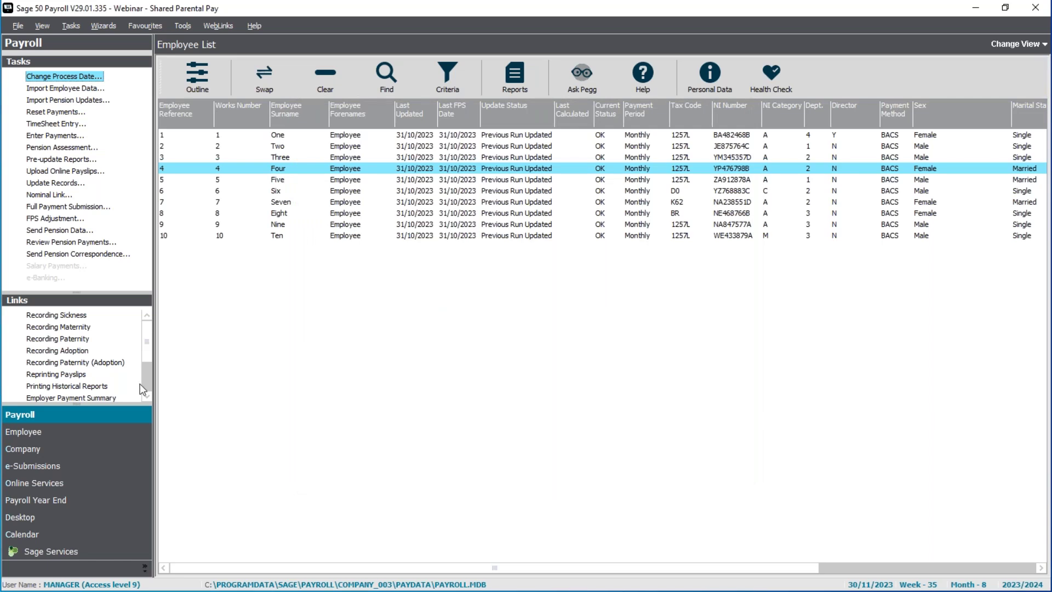
key("alt+Tab")
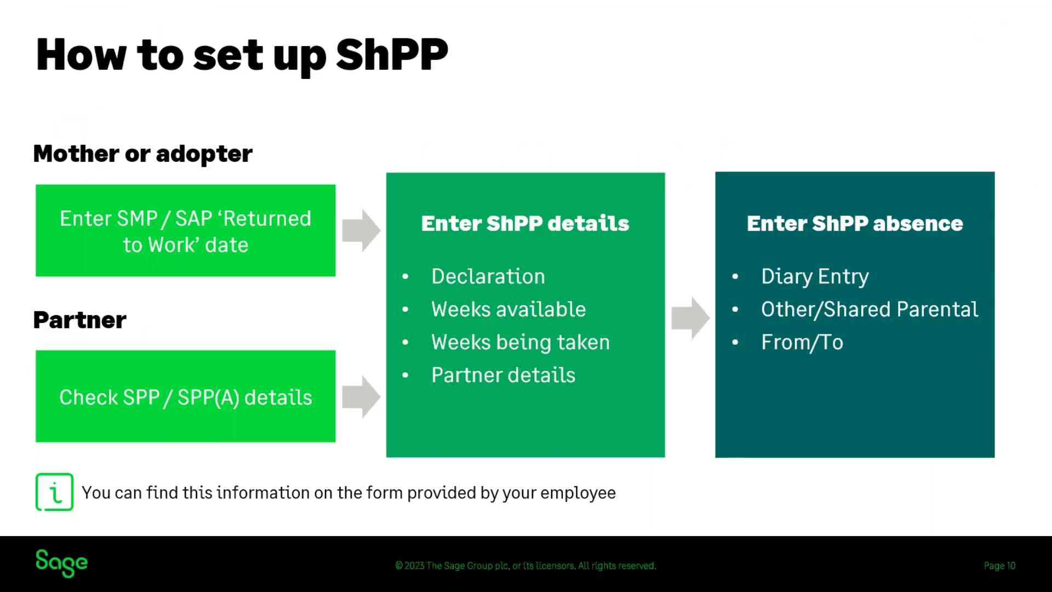
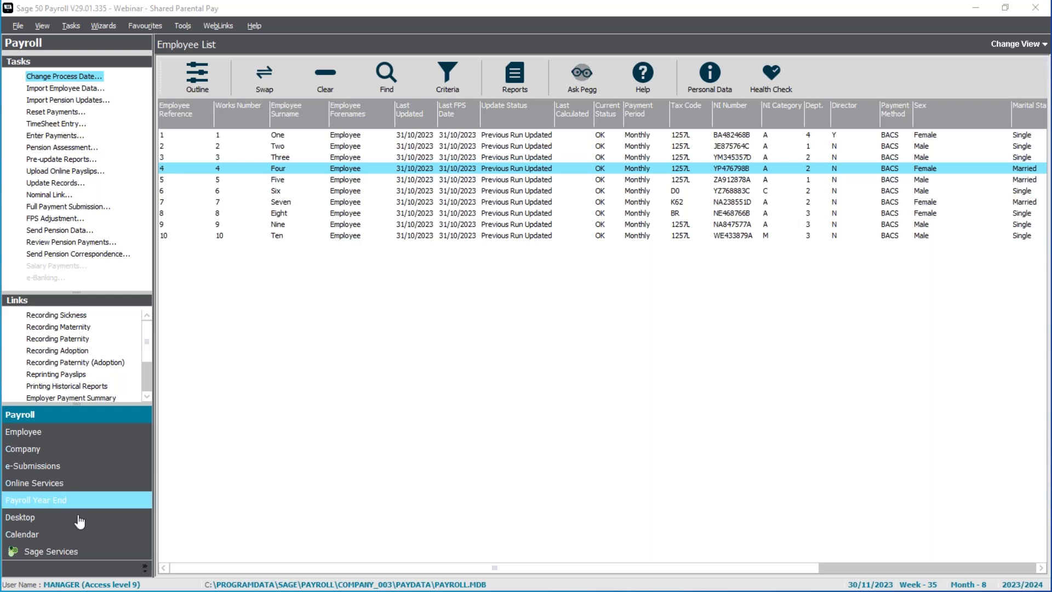
Open payment entry for employees 2 and 4 and check employee 2's November shared parental absence and ShPP details.
left_click(288, 147, "ctrl")
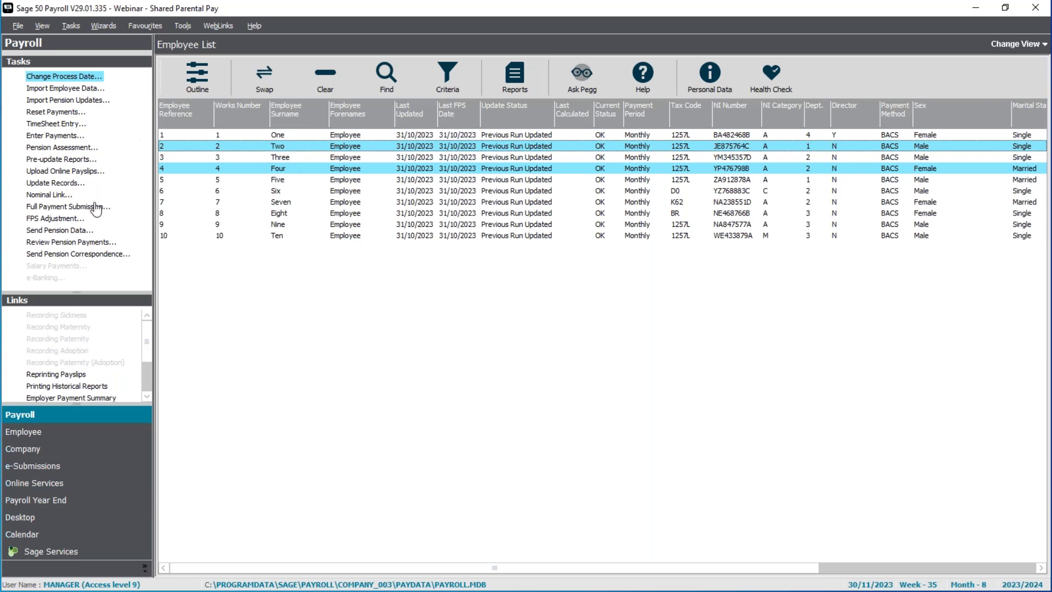
left_click(54, 137)
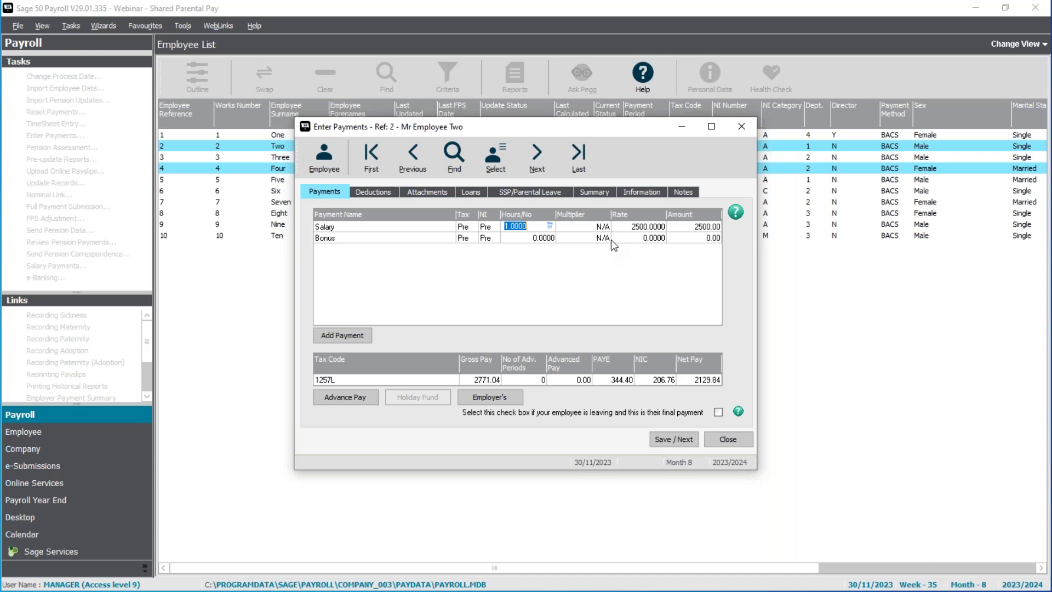
left_click(554, 193)
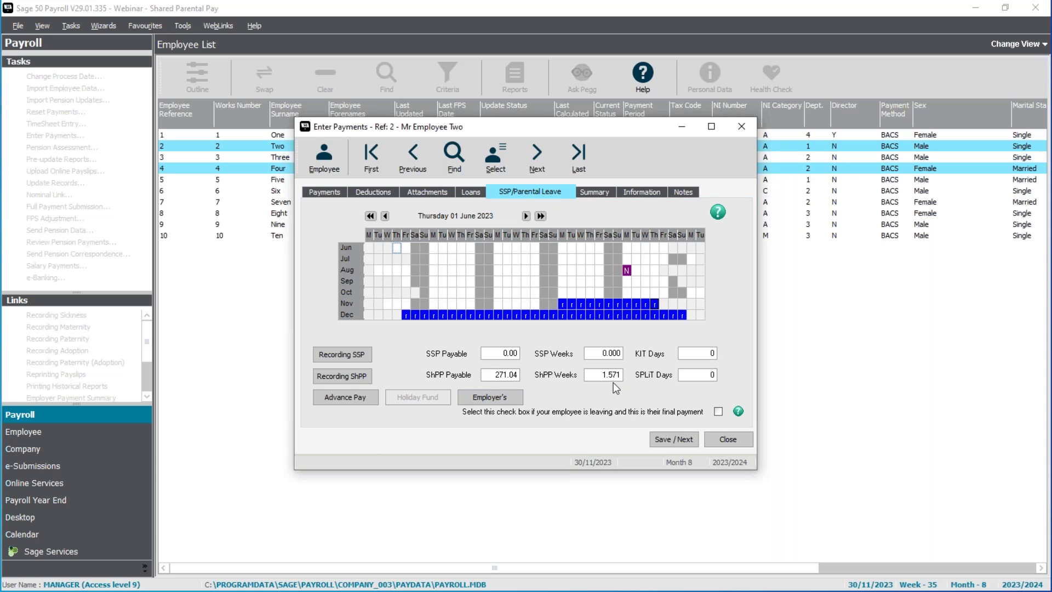
left_click(563, 305)
left_click(654, 305)
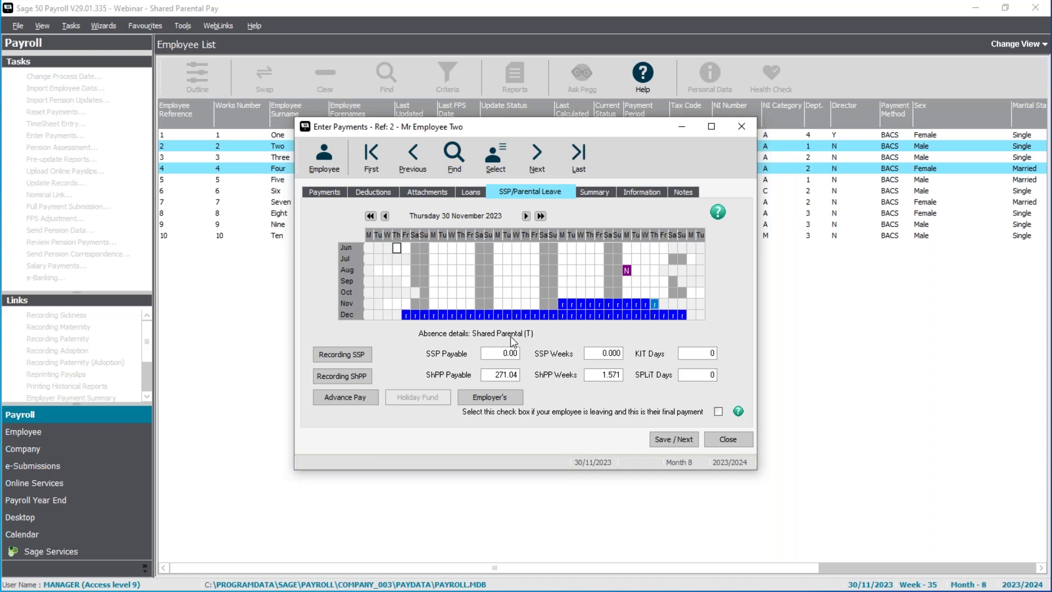
Review employee 2's payment summary and the rate and hours of the Salary payment.
left_click(603, 193)
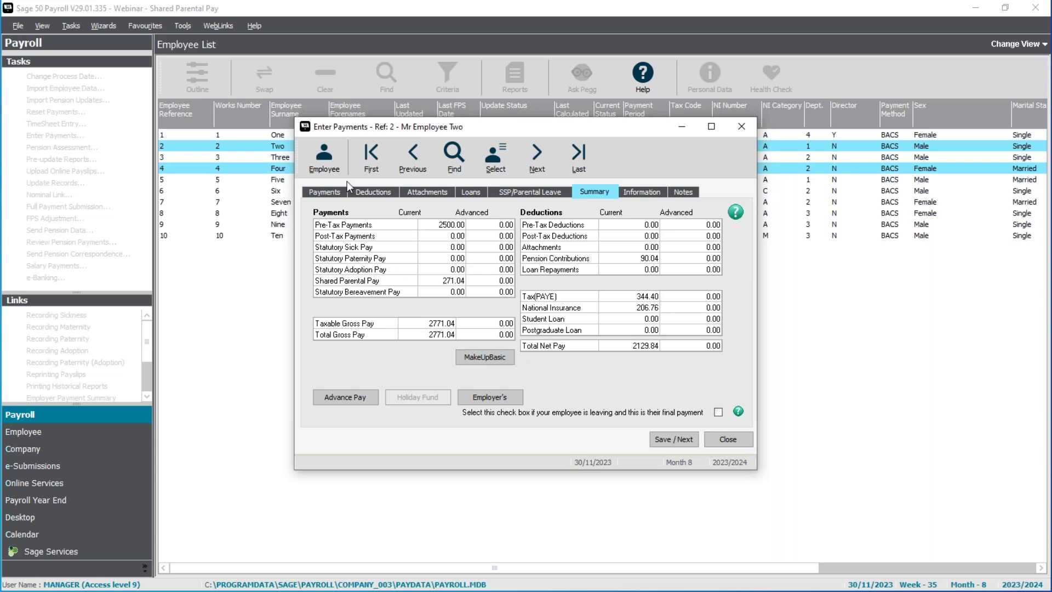
left_click(315, 188)
left_click(646, 230)
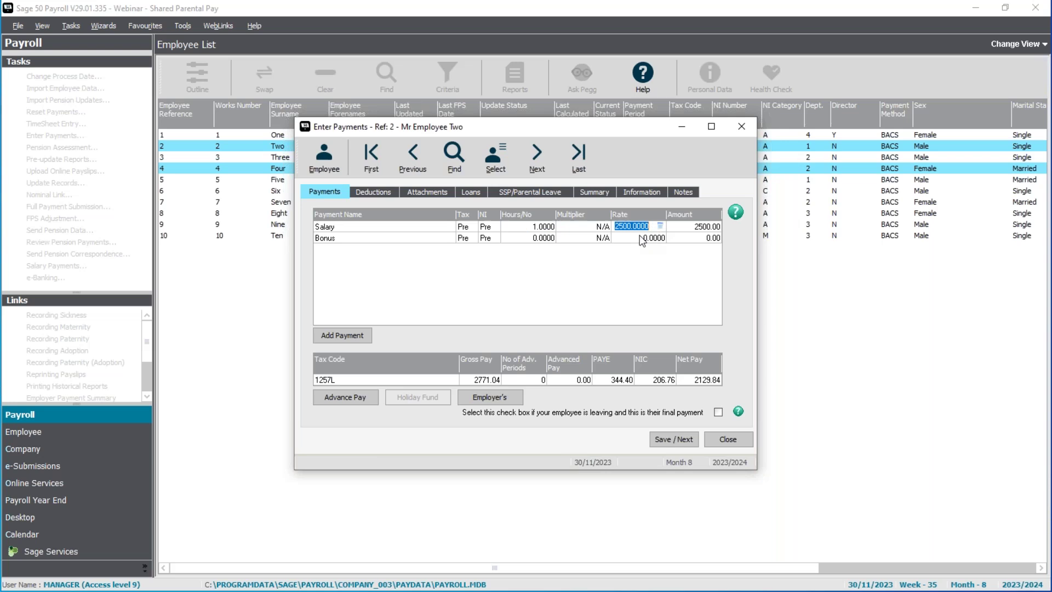
left_click(544, 227)
Make up employee 2's statutory payment to basic pay, accepting the reduction of the Salary hours.
left_click(589, 193)
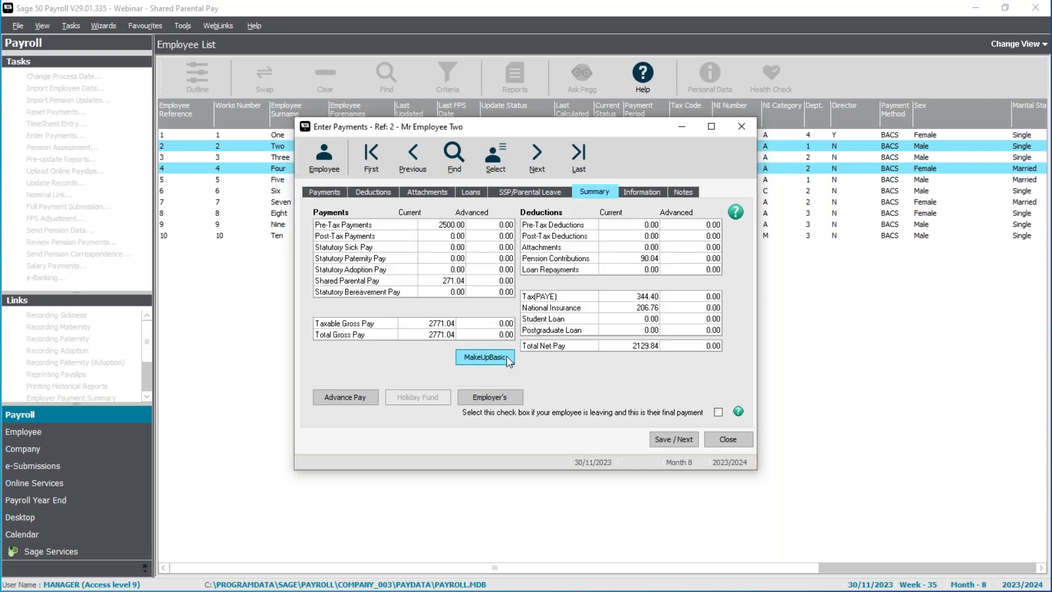
left_click(484, 356)
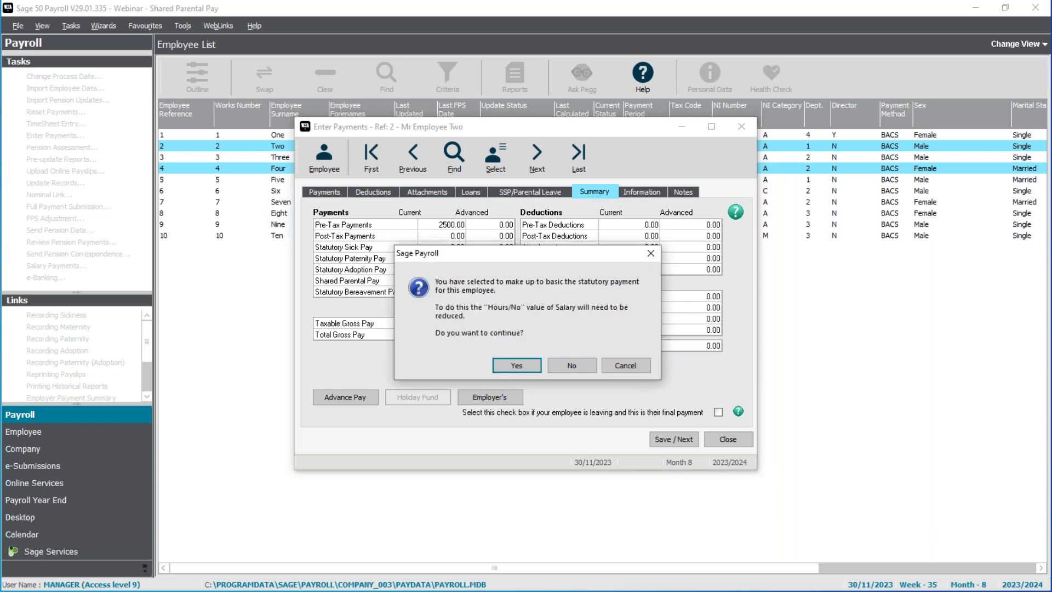
left_click(516, 365)
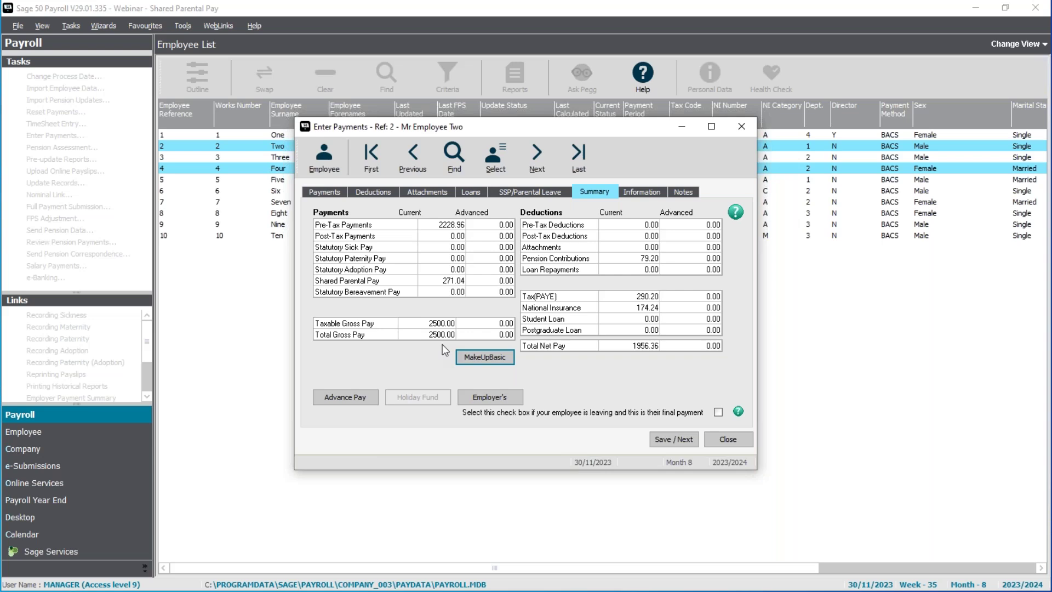
Set the Hours/No of employee 2's Salary payment to 1.
left_click(323, 192)
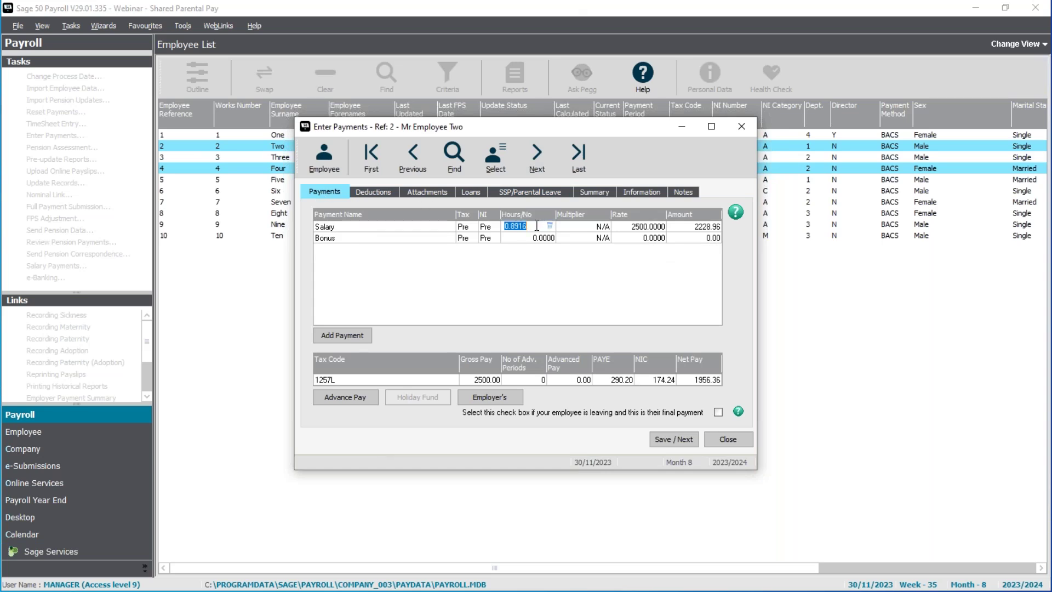
type("1")
key("Tab")
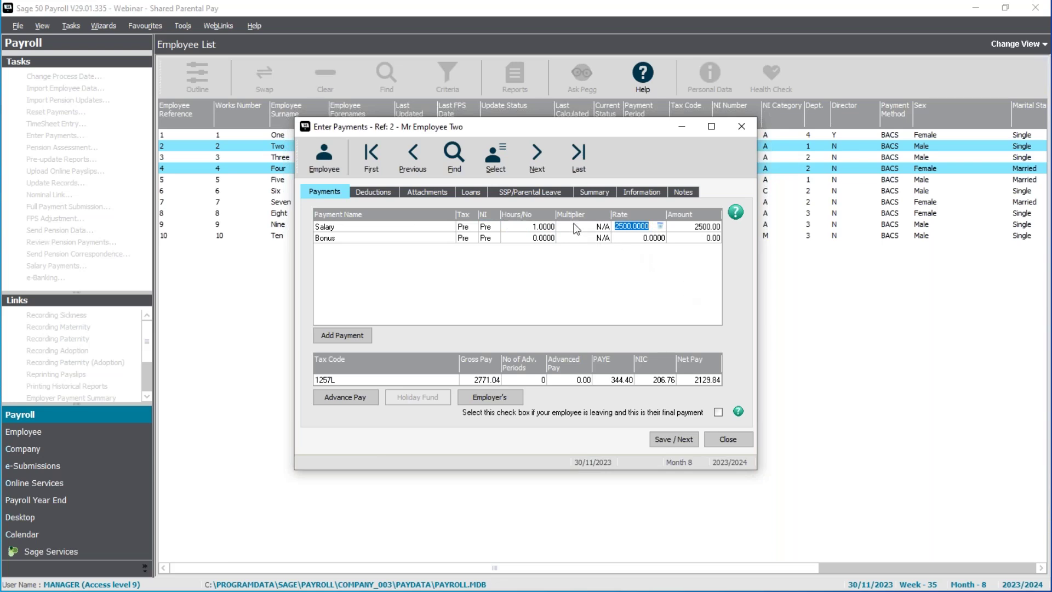
Calculate the Salary payment's Hours/No as 13 divided by 22, and display employee 2's parental leave details.
left_click(550, 229)
left_click(549, 227)
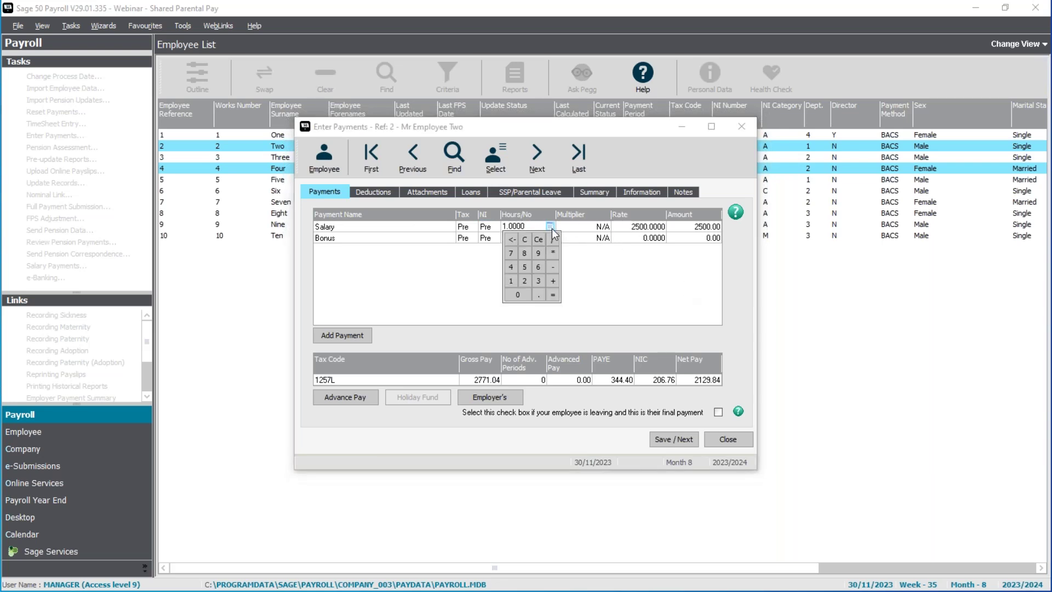
left_click(512, 281)
left_click(538, 280)
left_click(553, 240)
left_click(523, 280)
left_click(523, 279)
left_click(554, 295)
key("Tab")
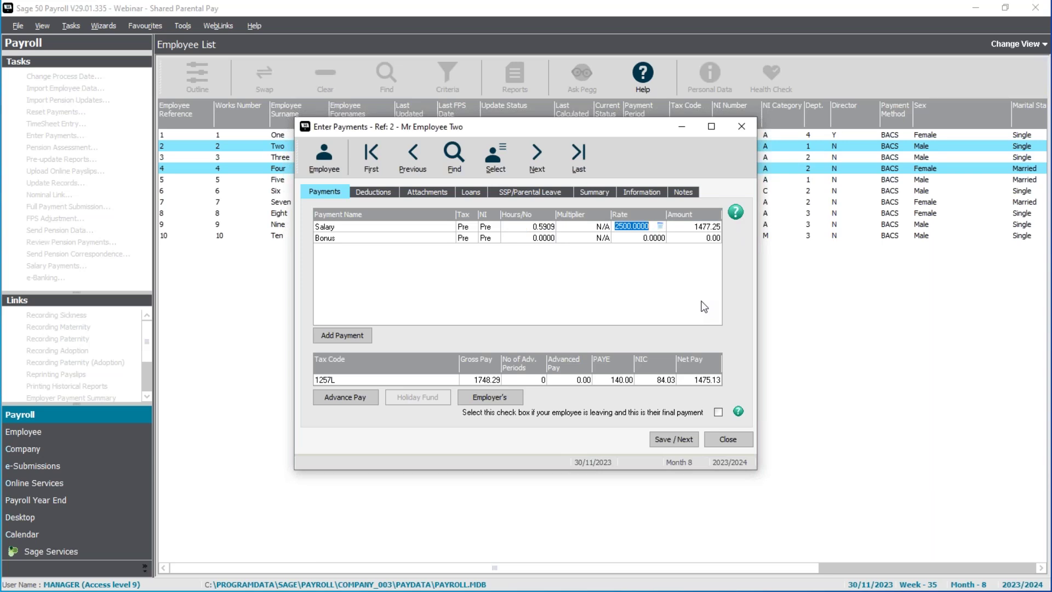
left_click(529, 191)
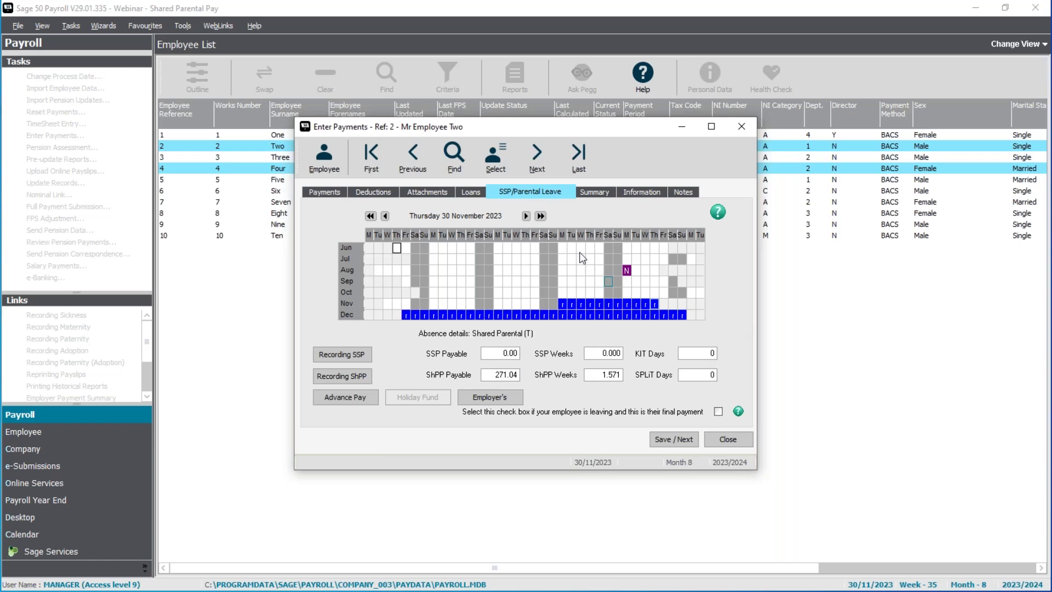
Check employee 2's payments and summary, and save the entry to move on to employee 4.
left_click(326, 191)
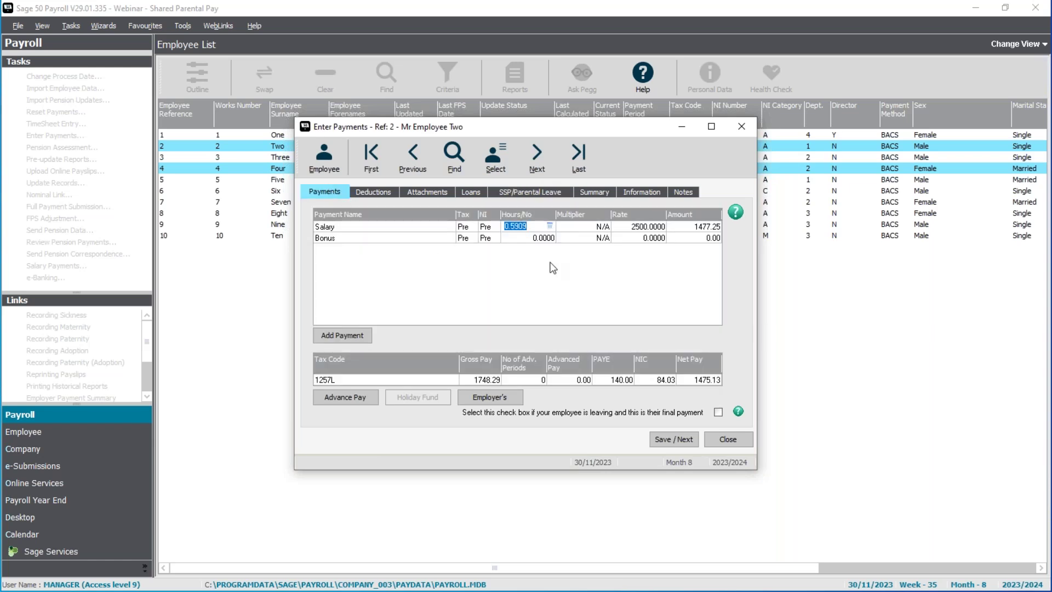
left_click(601, 191)
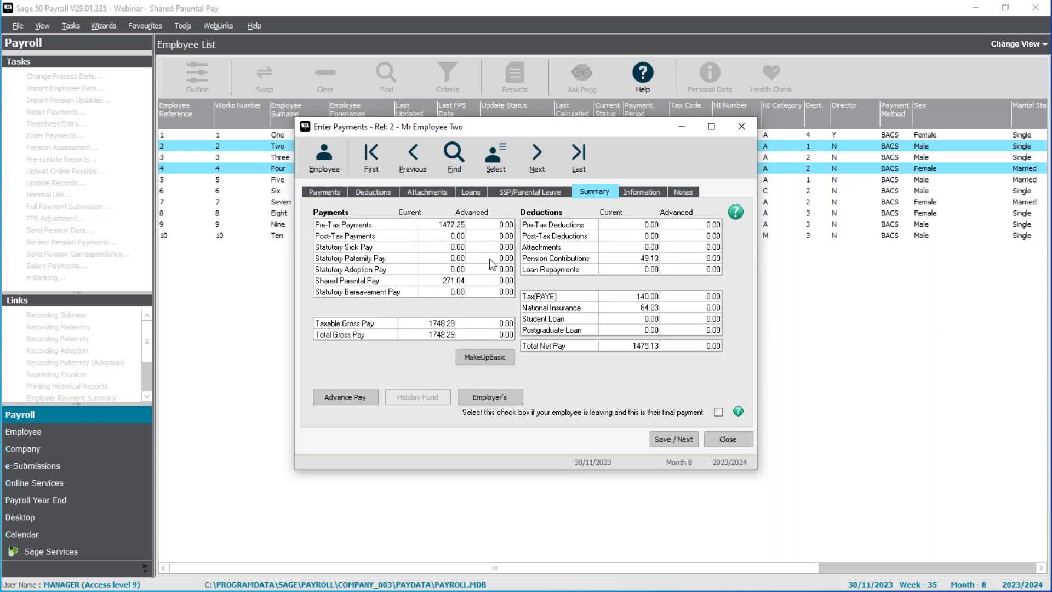
left_click(667, 440)
left_click(672, 440)
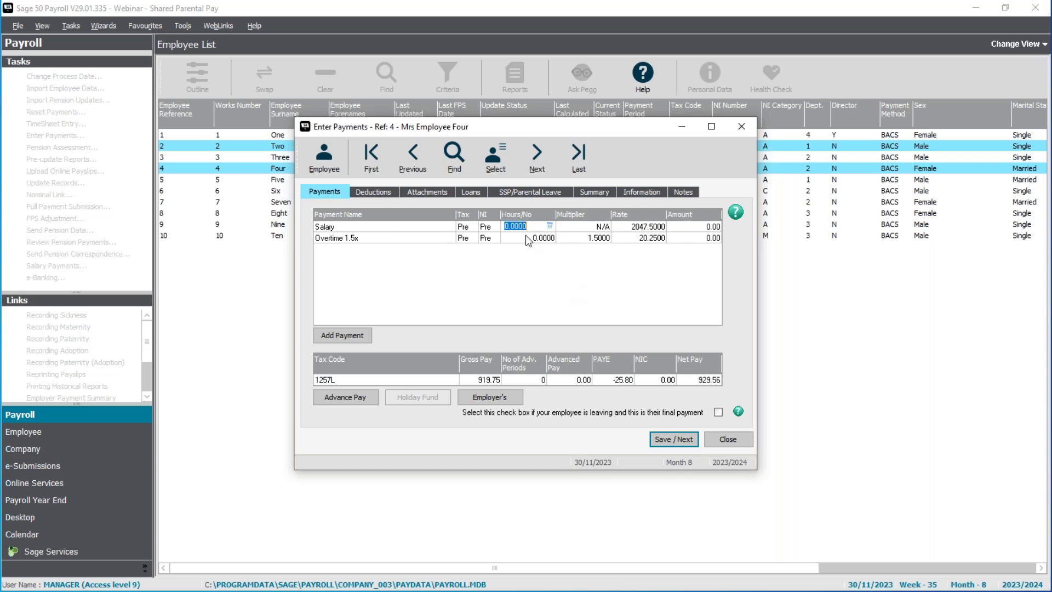
Review employee 4's payment summary, the first and last November days of shared parental leave, and the Salary payment line.
left_click(611, 196)
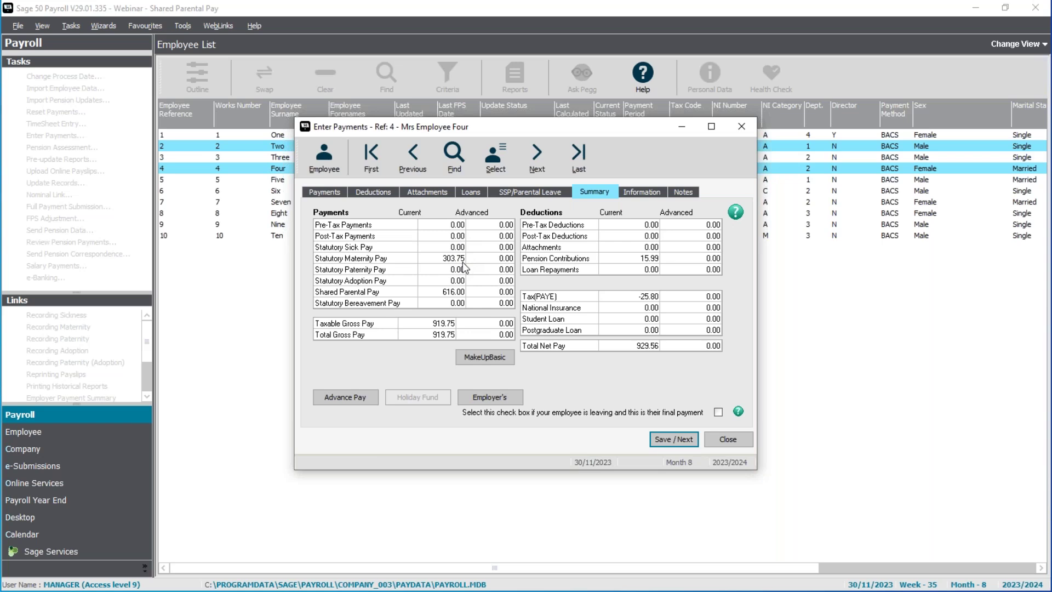
left_click(531, 191)
left_click(434, 303)
left_click(656, 303)
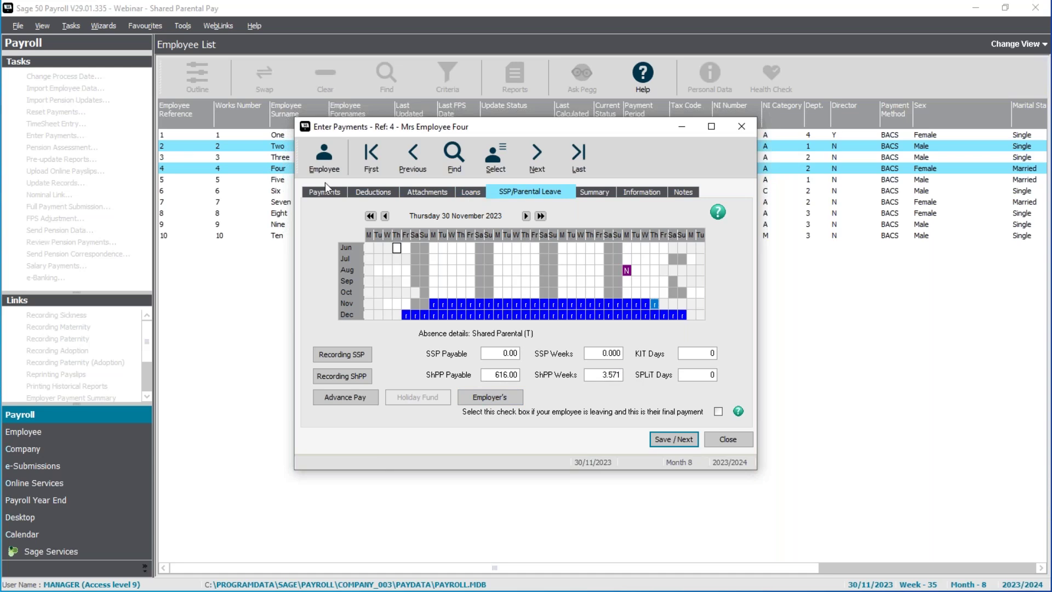
left_click(587, 193)
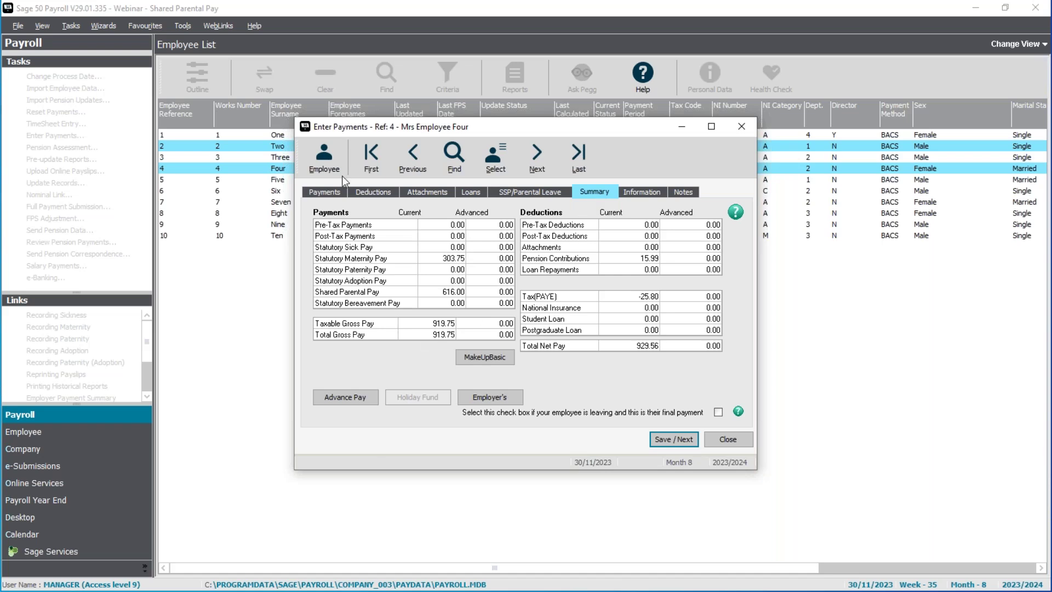
left_click(331, 192)
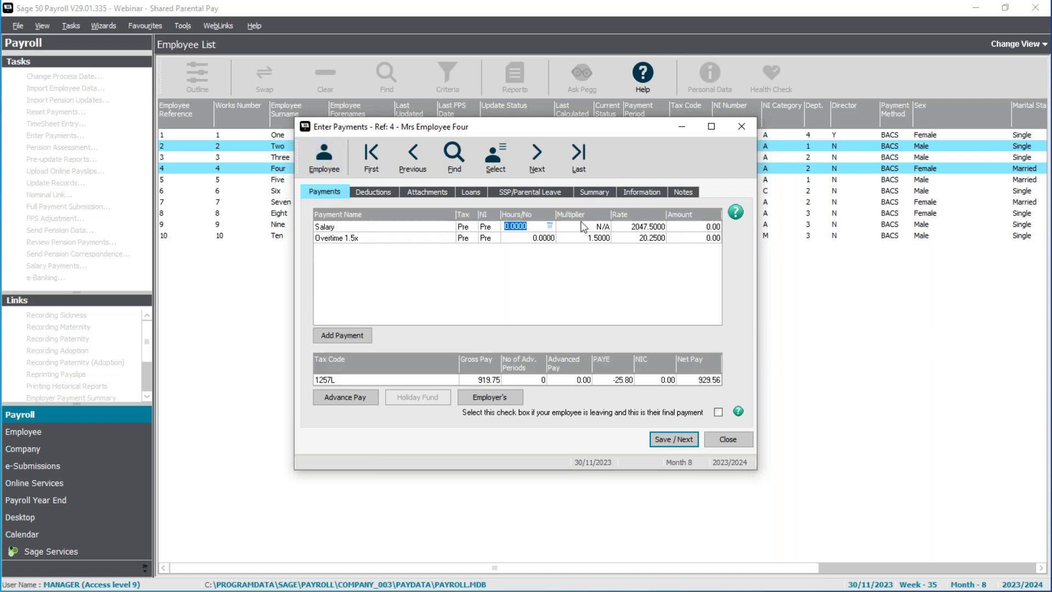
left_click(592, 191)
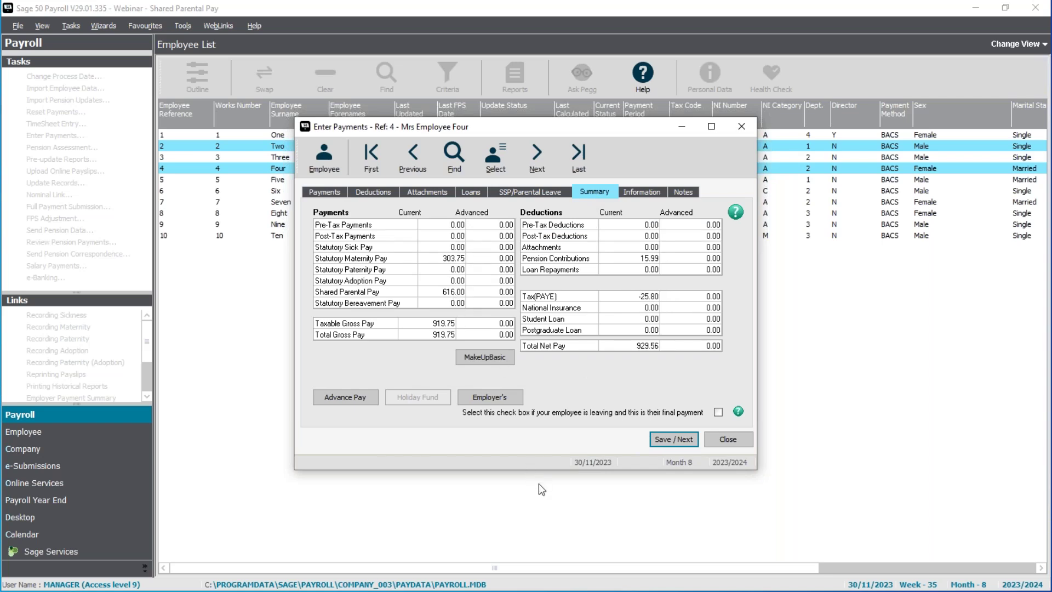
Examine the entitlement details behind employee 4's Statutory Maternity Pay, leaving them without changes.
left_click(446, 258)
left_click(460, 259)
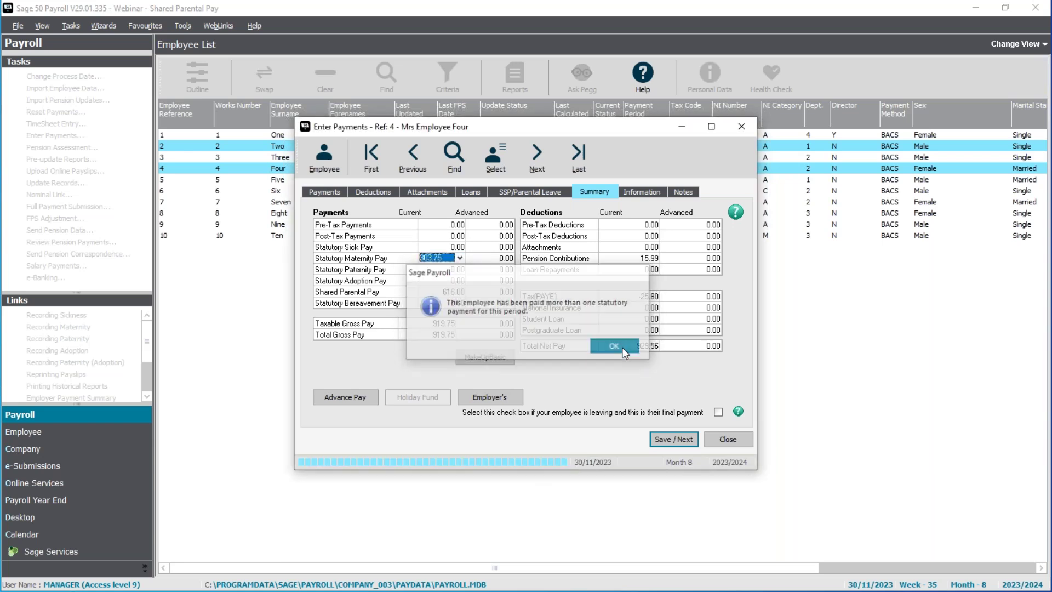
left_click(613, 346)
left_click(450, 168)
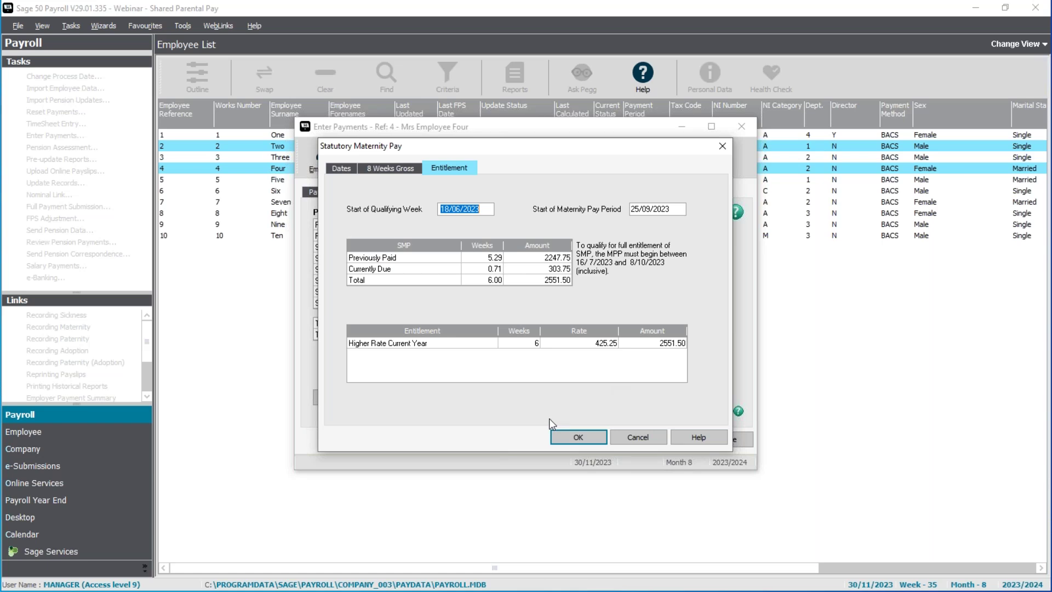
left_click(636, 436)
Save employee 4's payments, acknowledging the notices, and finish entering payments.
left_click(673, 439)
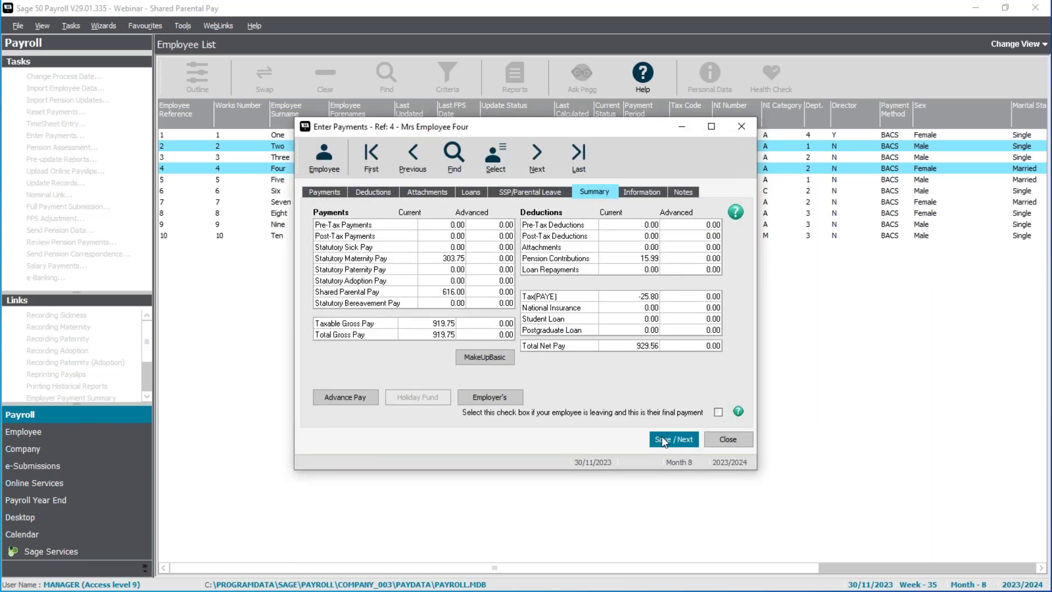
left_click(616, 347)
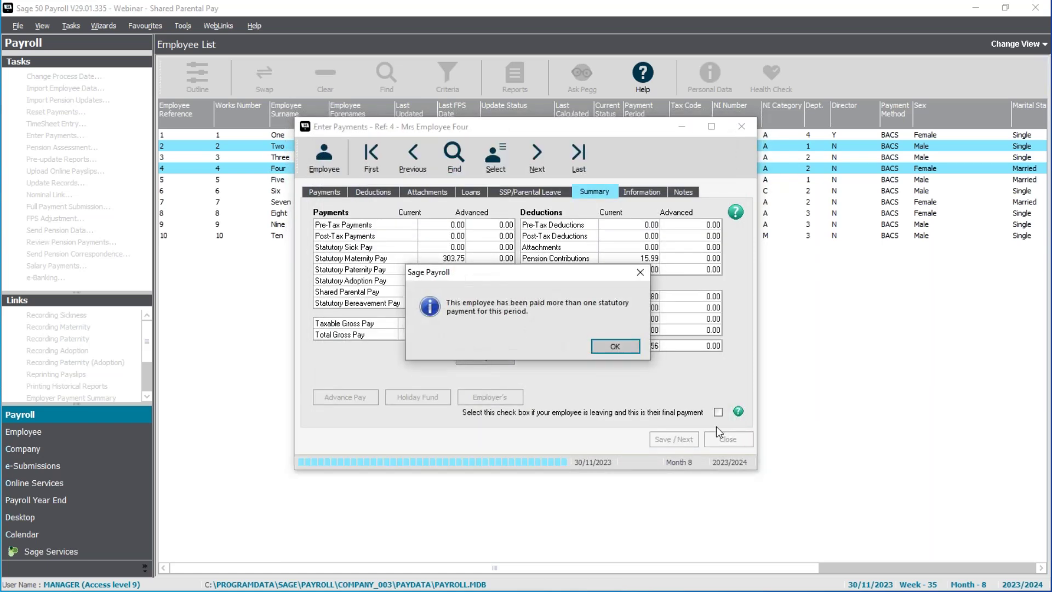
left_click(616, 346)
left_click(735, 447)
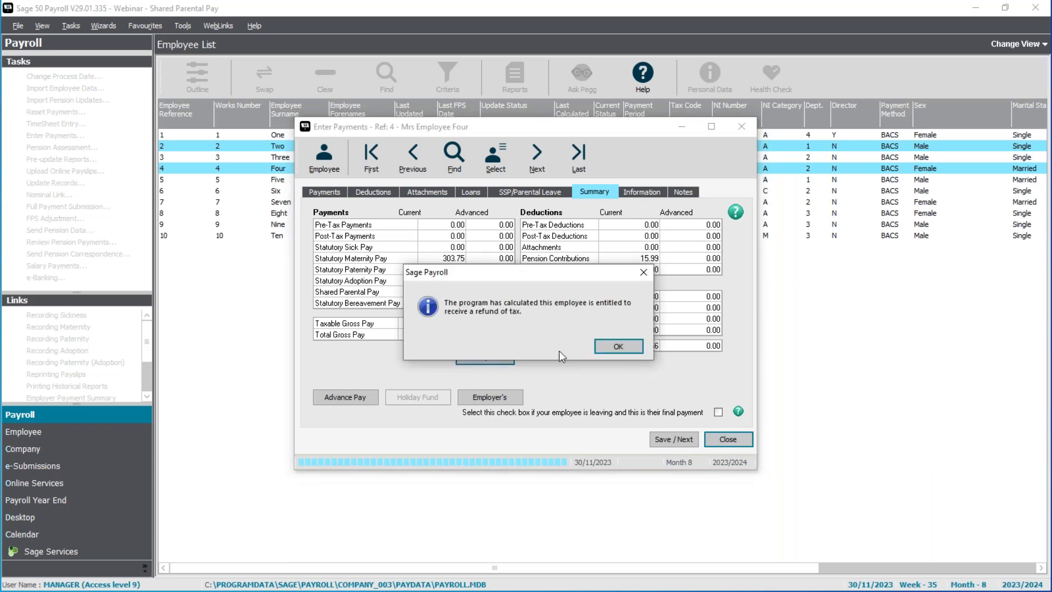
left_click(616, 350)
left_click(616, 345)
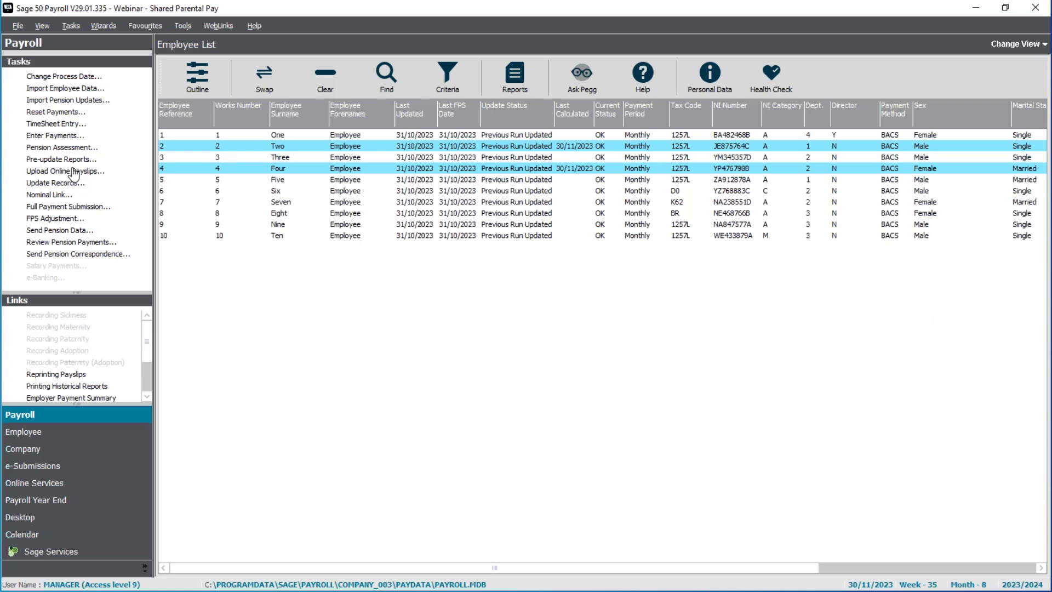
Preview the Laser (2 per A4 sheet) pre-update payslips and examine those of employees 2 and 4.
left_click(62, 159)
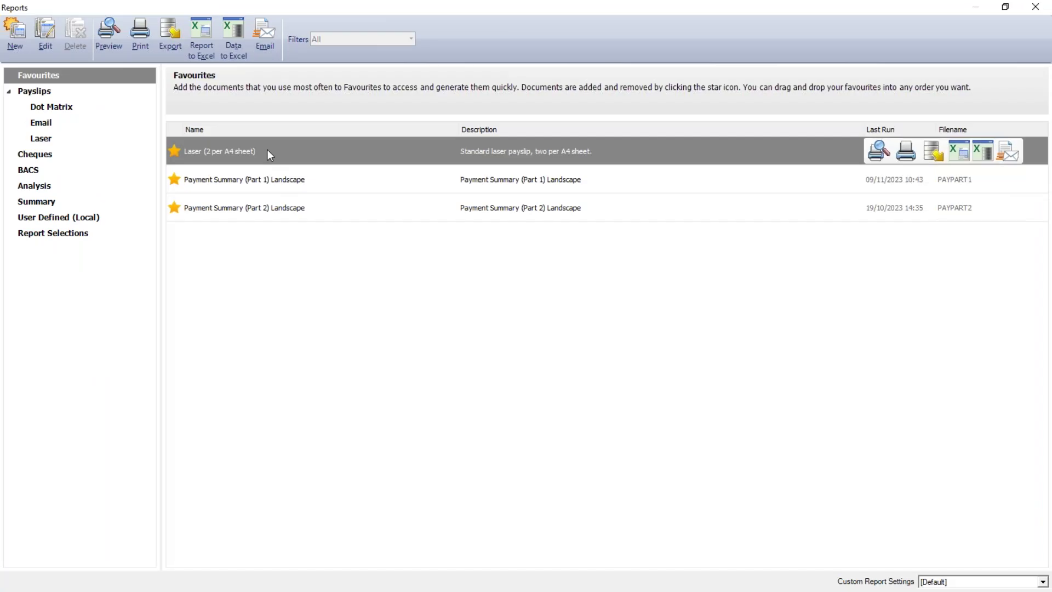
left_click(568, 357)
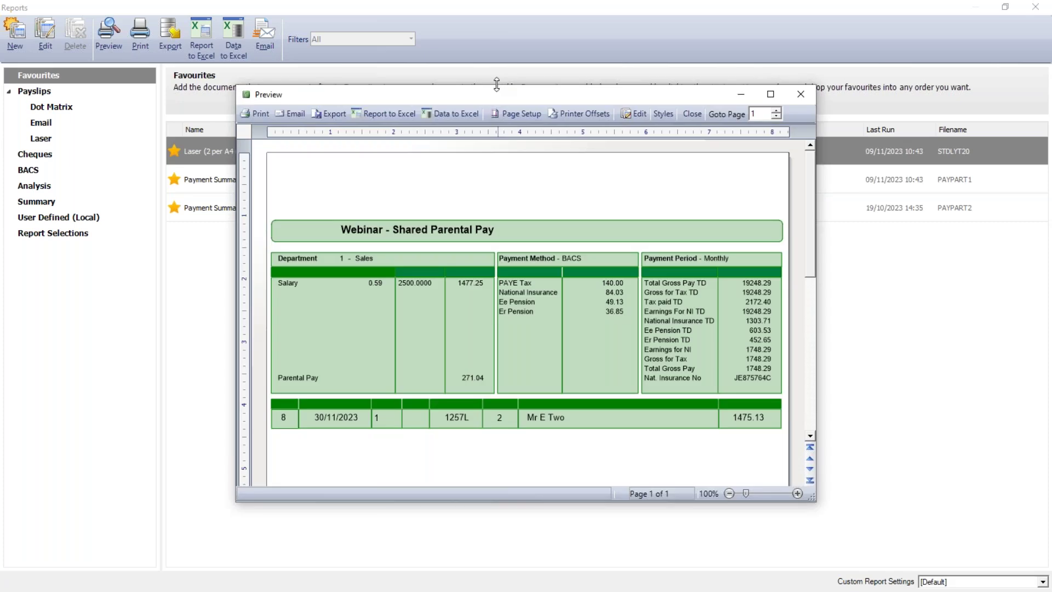
double_click(489, 95)
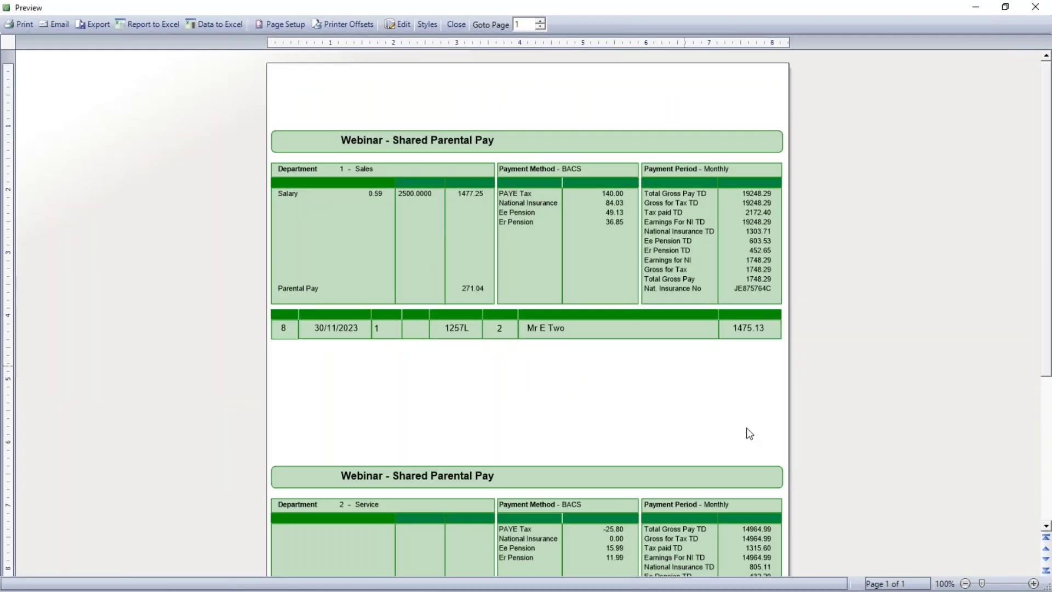
left_click(1017, 585)
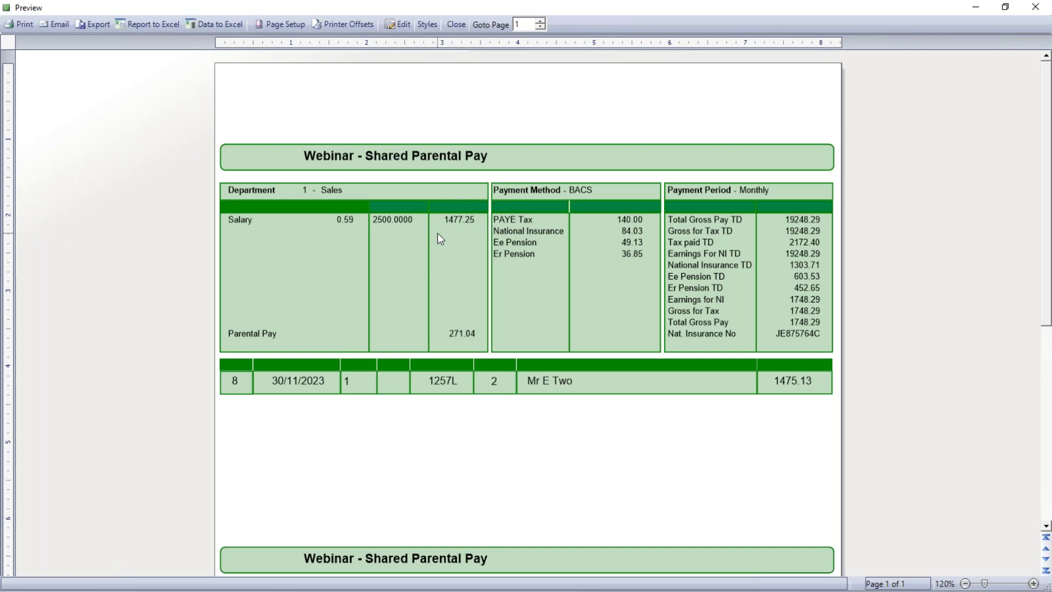
scroll(442, 357, "down", 7)
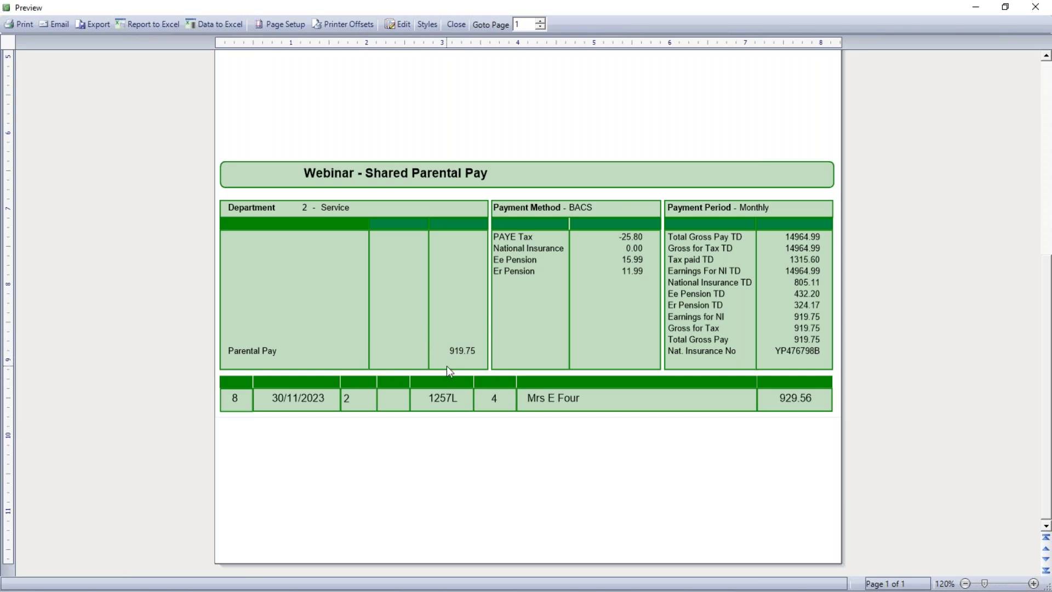
left_click(454, 25)
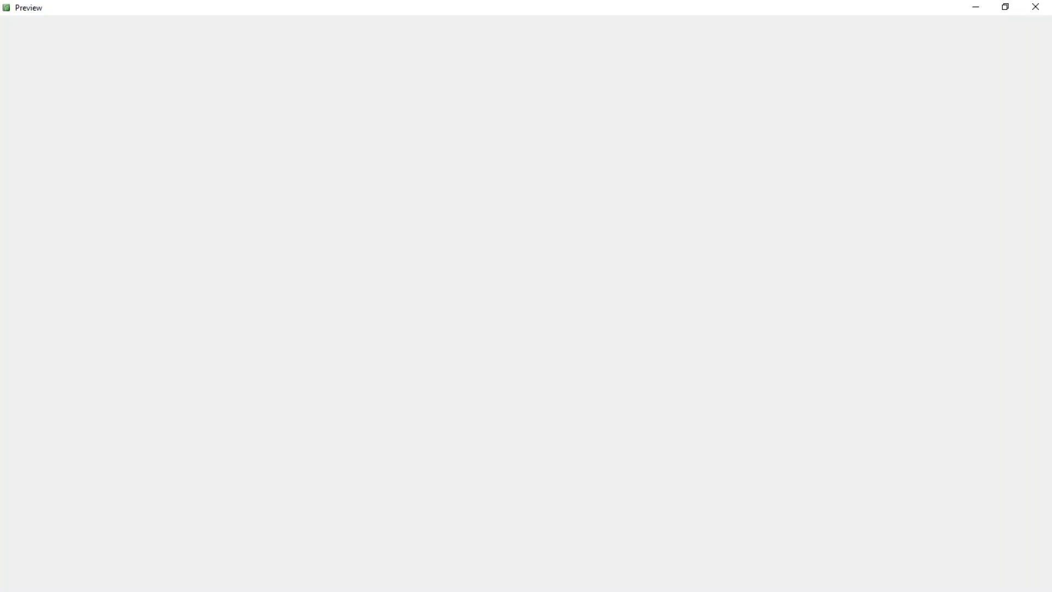
Preview the Payment Summary (Part 1) Landscape report for all payment periods, and close the reports.
double_click(299, 179)
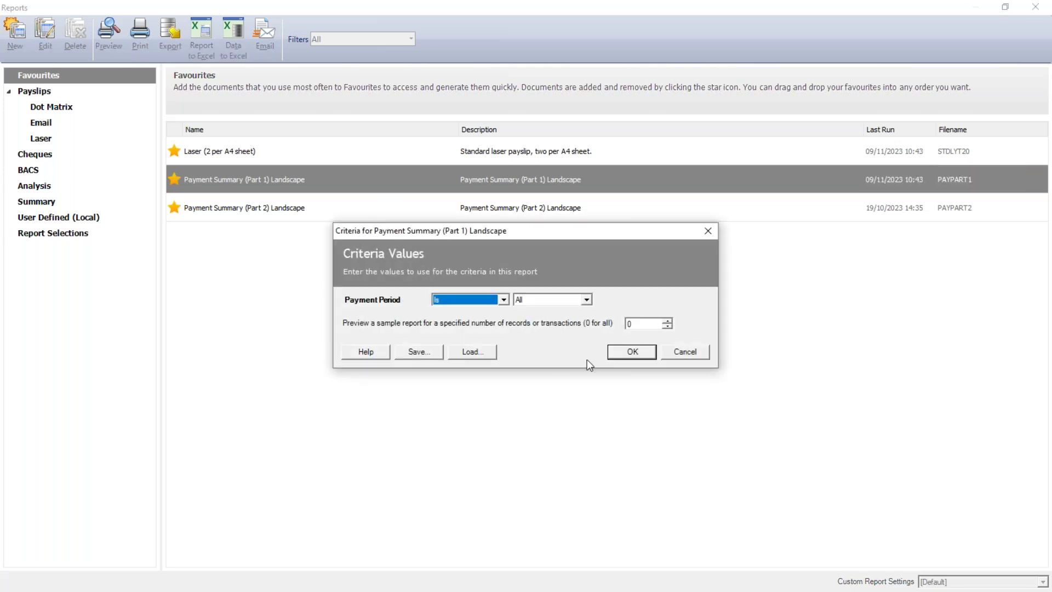
left_click(630, 352)
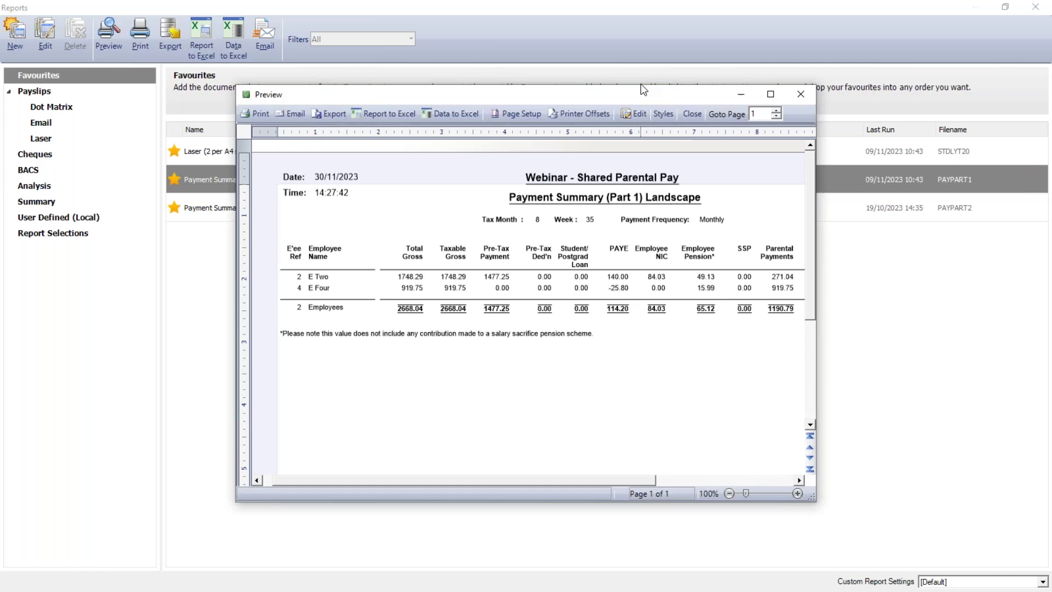
double_click(643, 91)
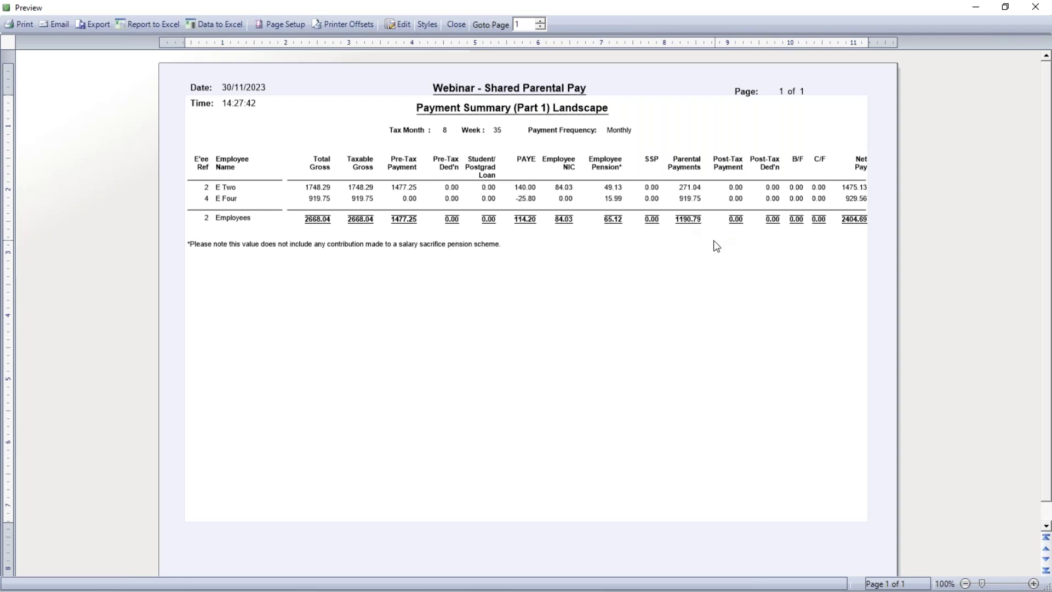
left_click(454, 25)
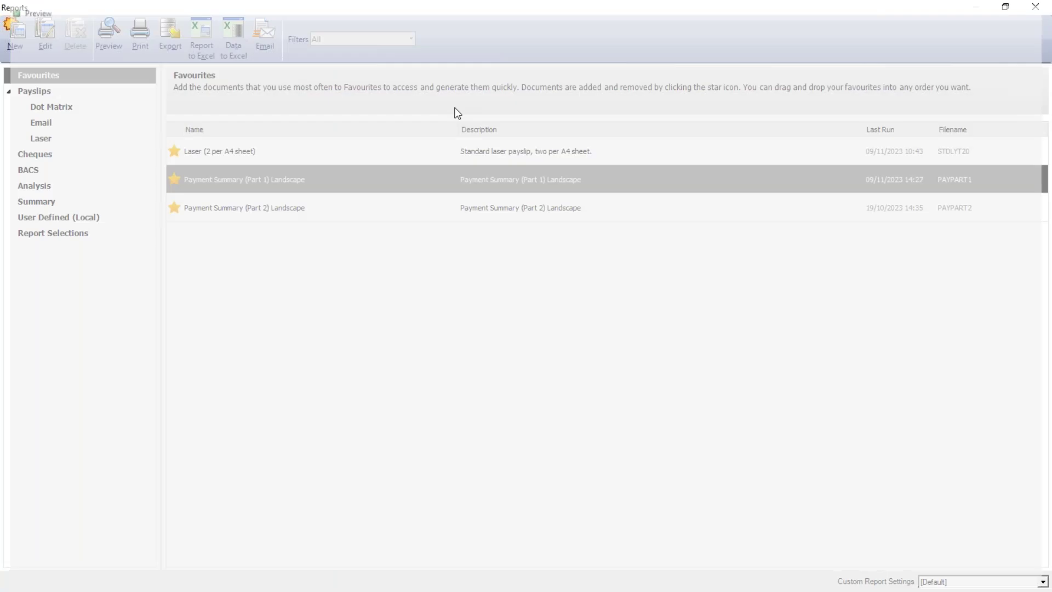
left_click(1036, 14)
Select all employees in the list and update their payroll records for the current period.
left_click(263, 84)
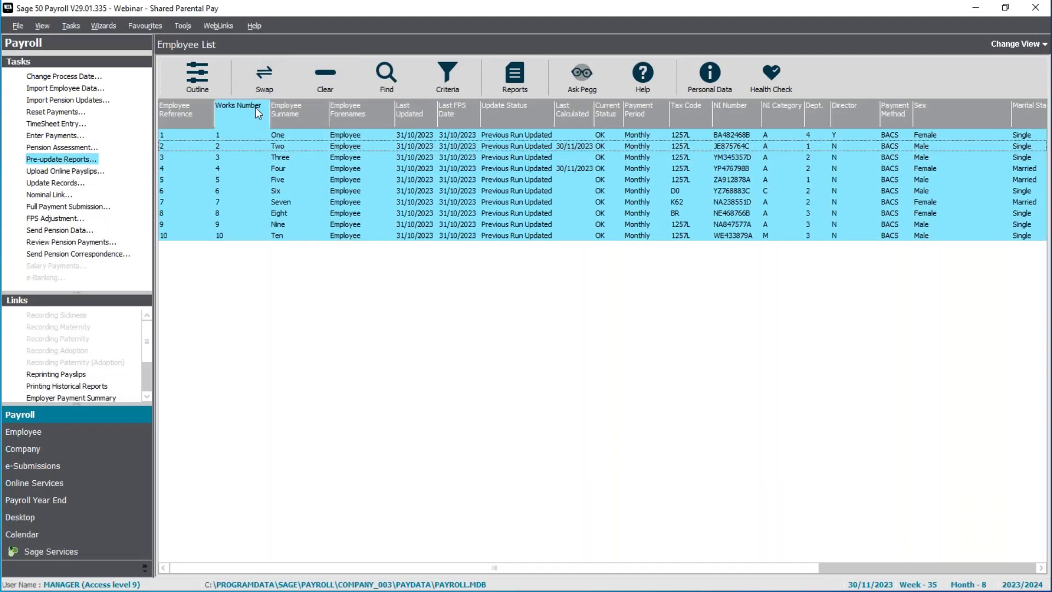
left_click(51, 183)
left_click(568, 352)
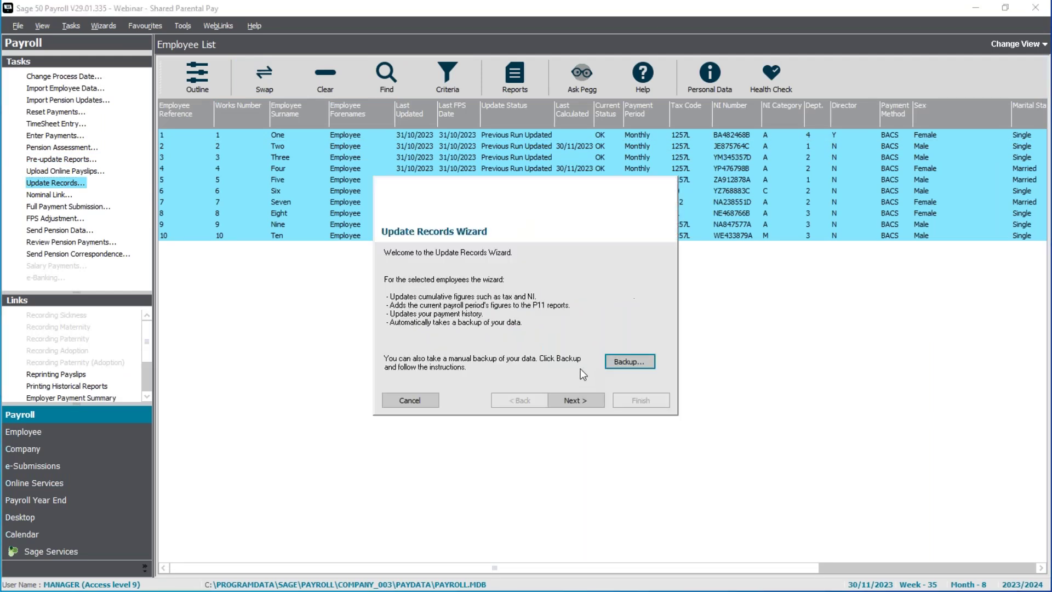
left_click(585, 401)
left_click(630, 403)
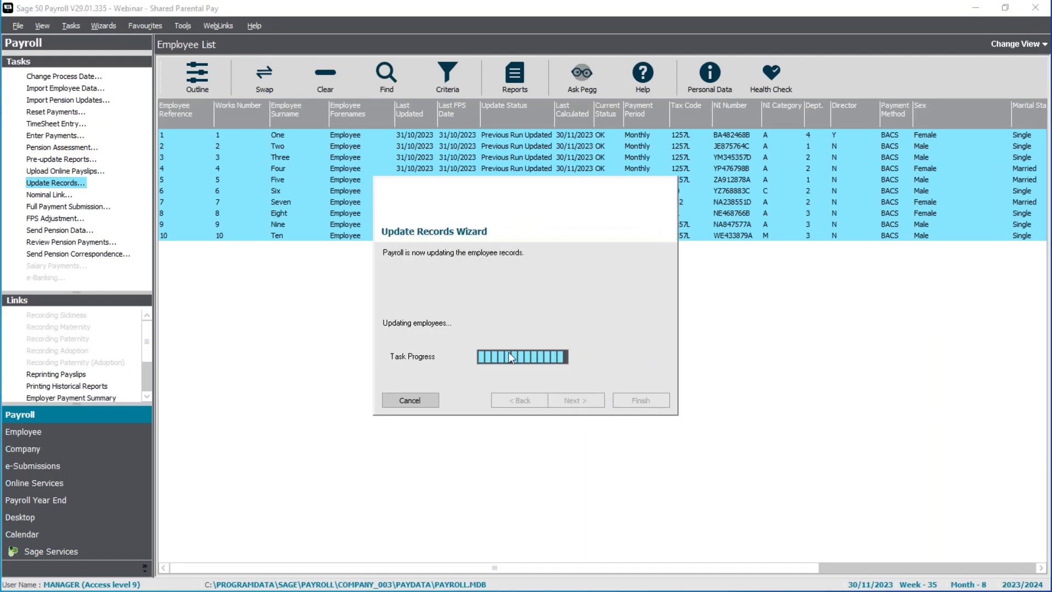
left_click(639, 357)
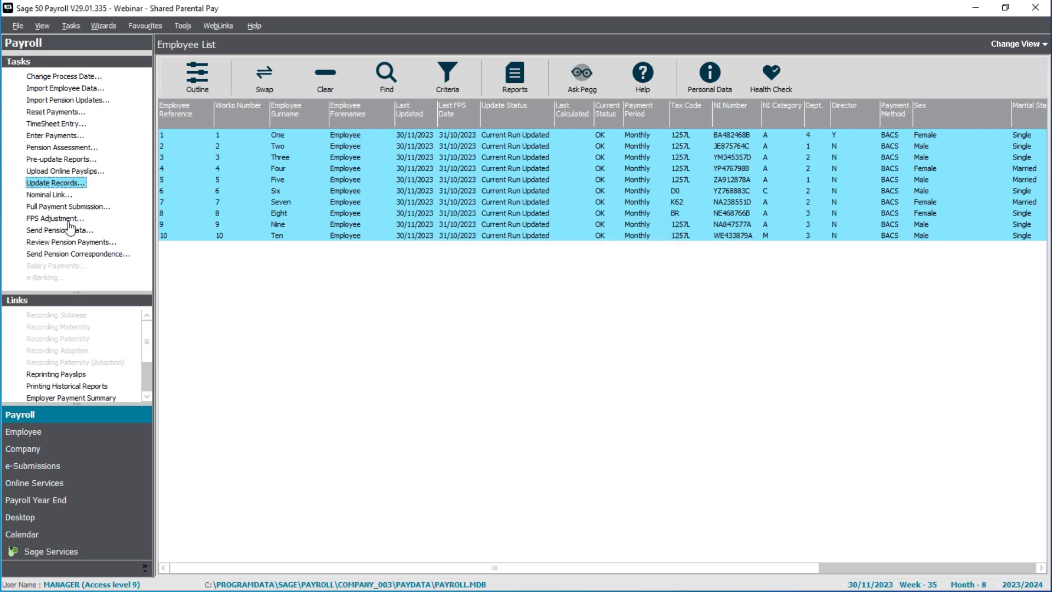
Send the Full Payment Submission for all selected employees, acknowledging that HMRC will not receive it.
left_click(64, 207)
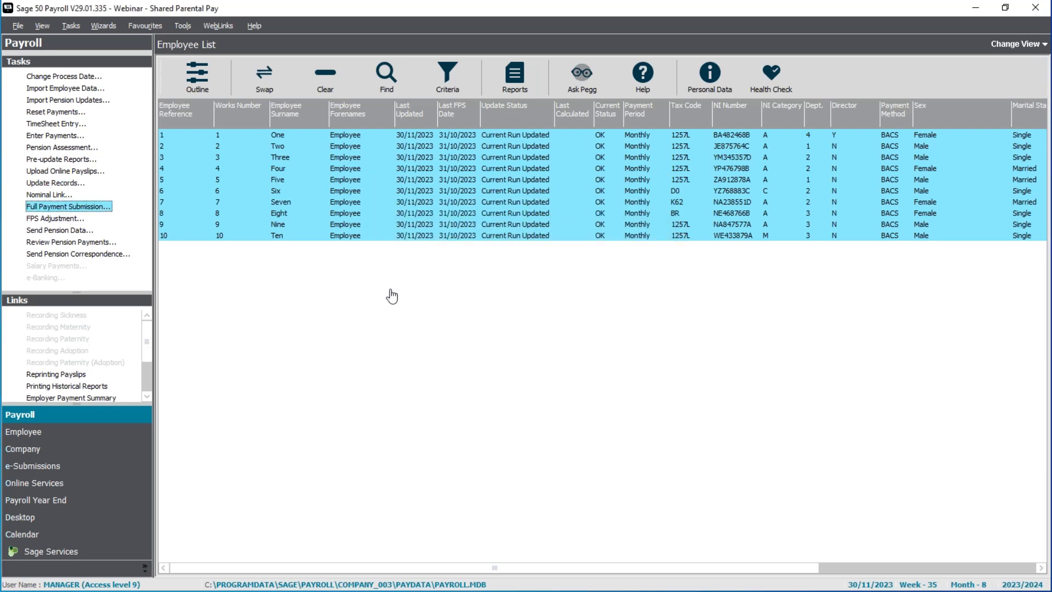
left_click(492, 363)
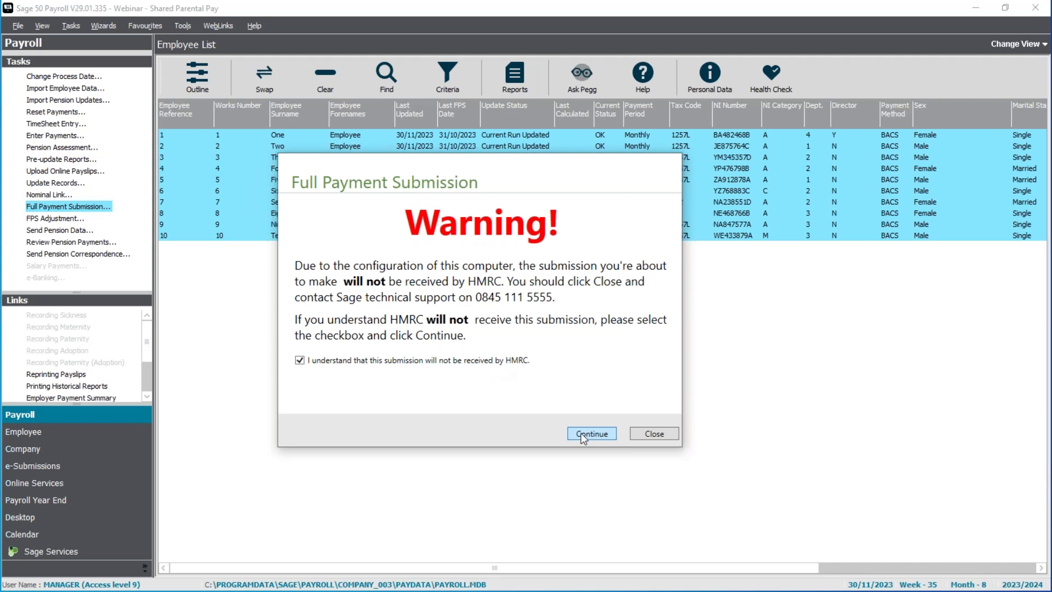
left_click(584, 433)
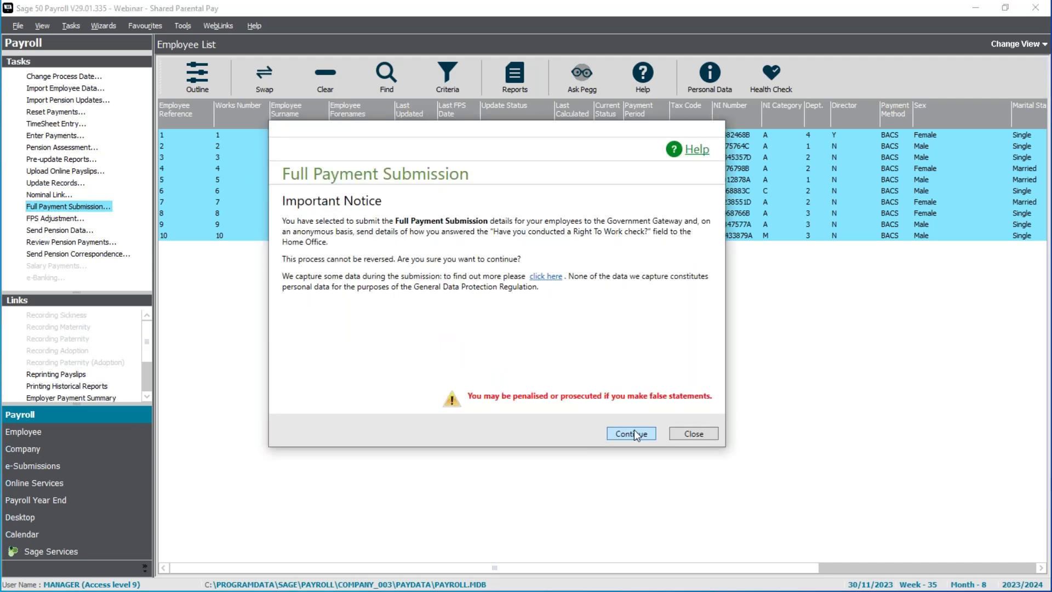
left_click(572, 434)
left_click(631, 434)
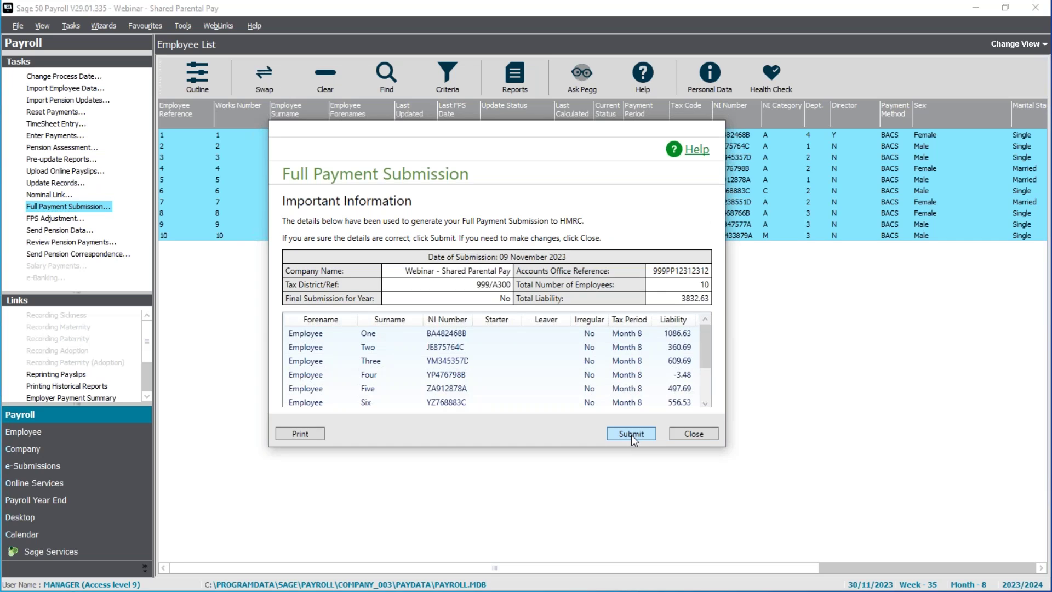
left_click(631, 434)
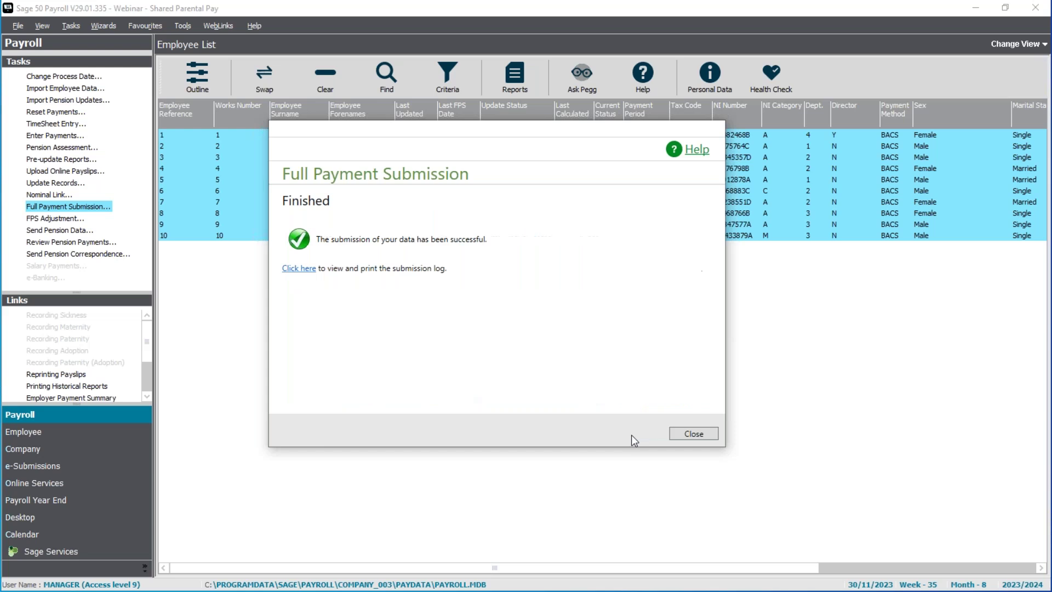
left_click(690, 433)
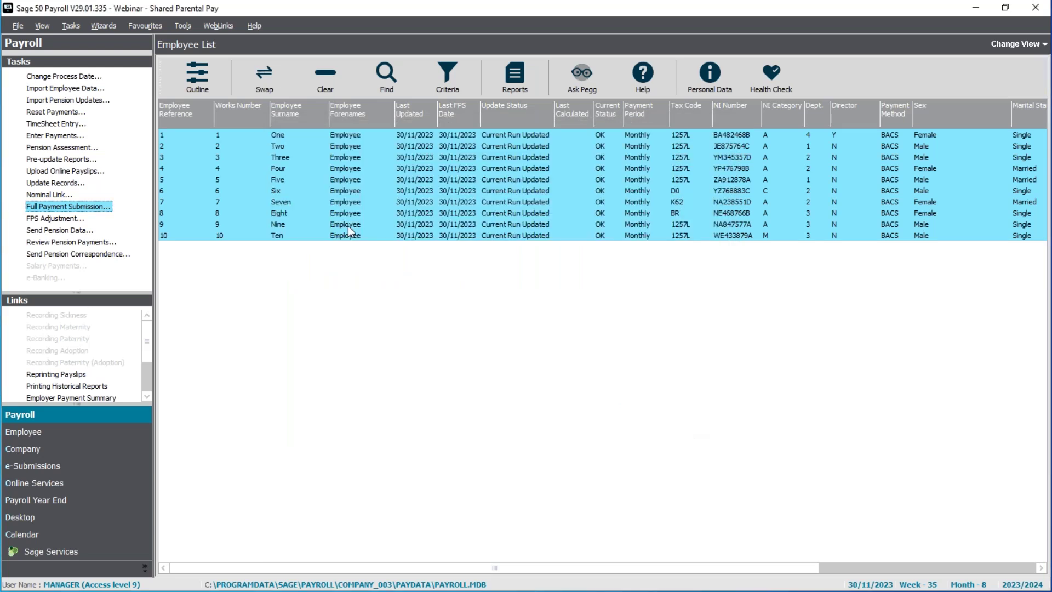
Select only employees 2 and 4 in the list and open their employee records.
left_click(318, 76)
left_click(275, 146)
left_click(265, 168)
right_click(265, 167)
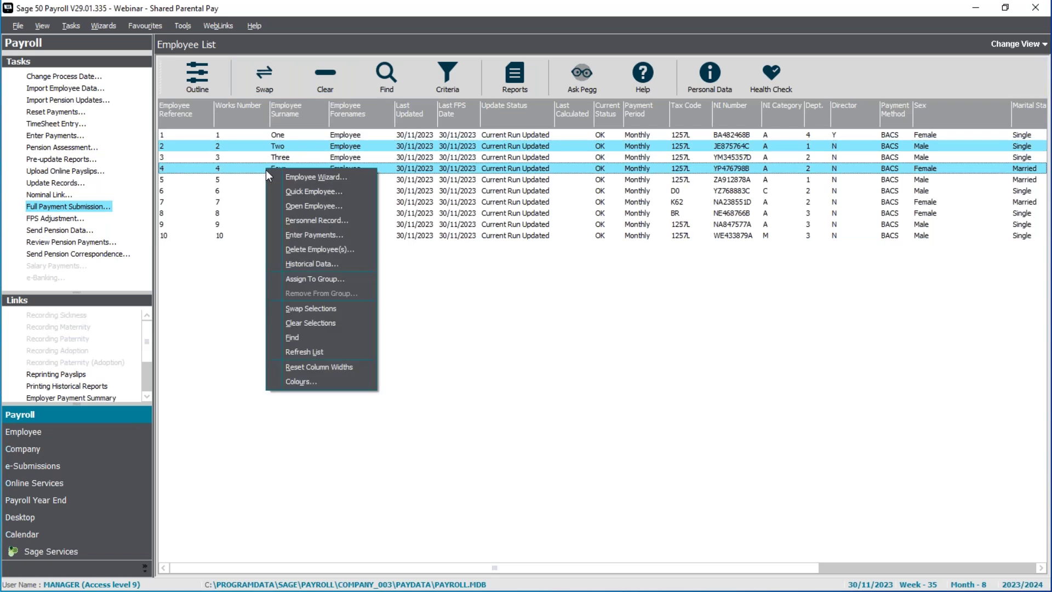
left_click(292, 208)
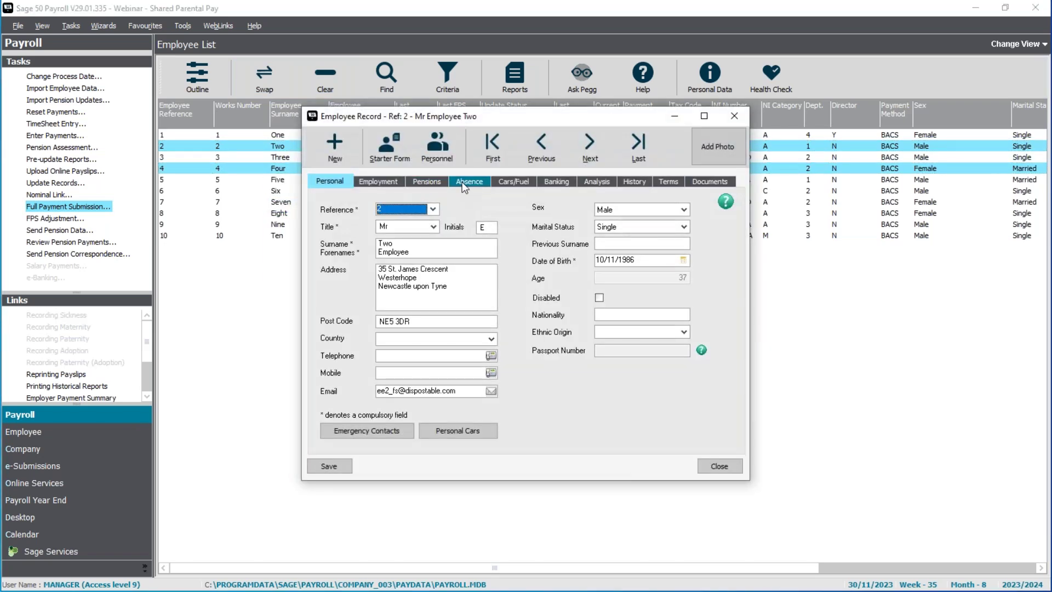
Examine the shared parental leave days in the absence calendars of employees 2 and 4, and close the records.
left_click(464, 182)
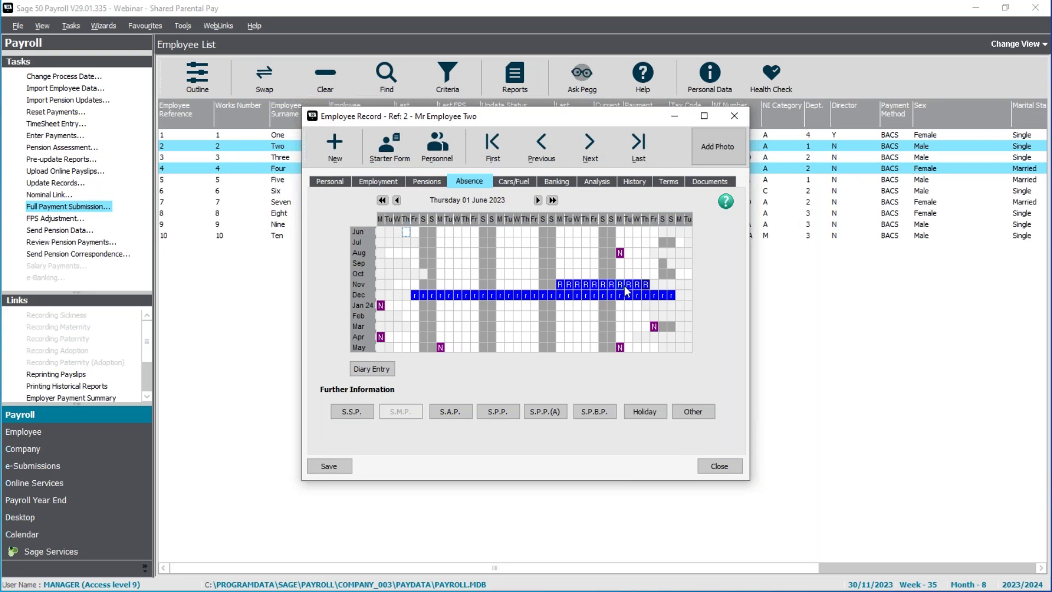
left_click(560, 285)
left_click(643, 285)
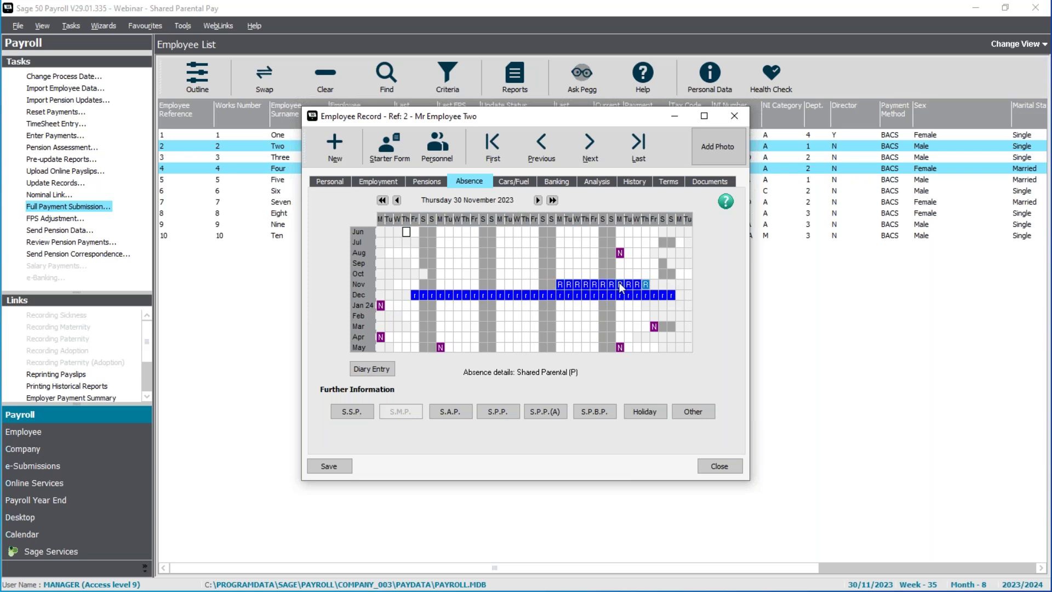
left_click(597, 154)
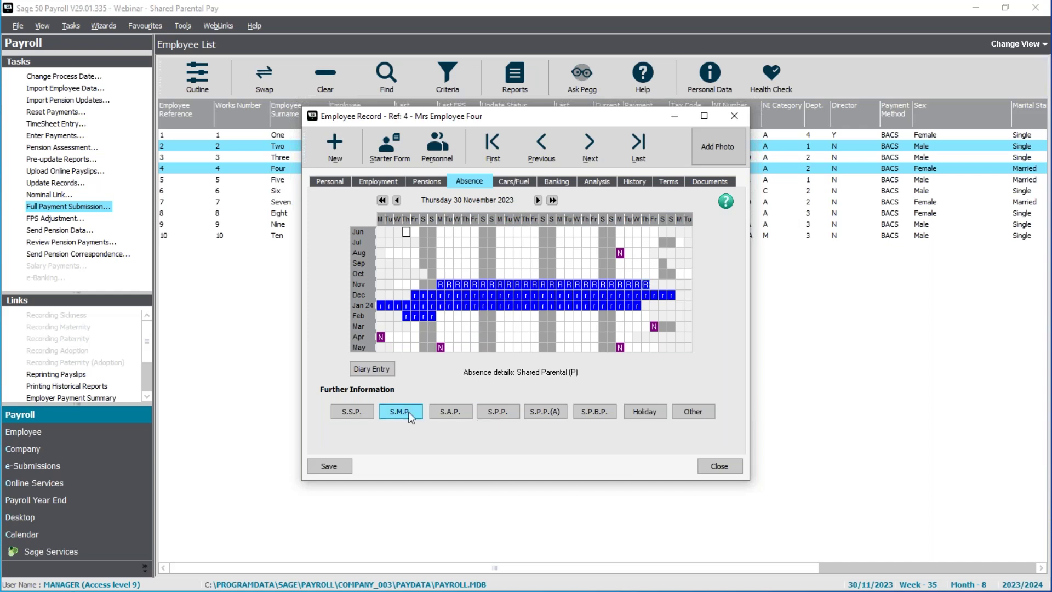
left_click(712, 467)
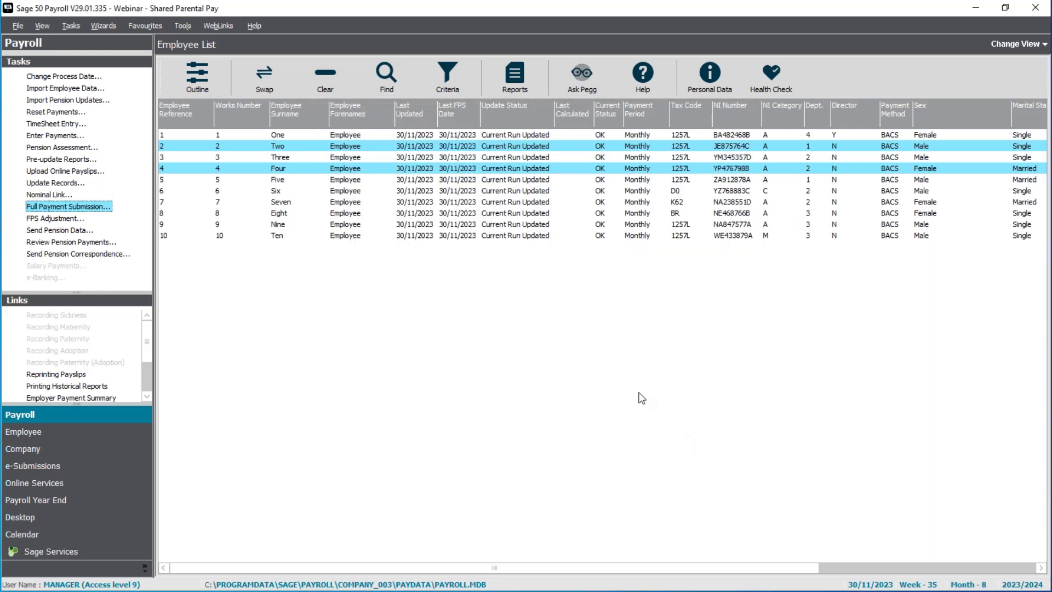